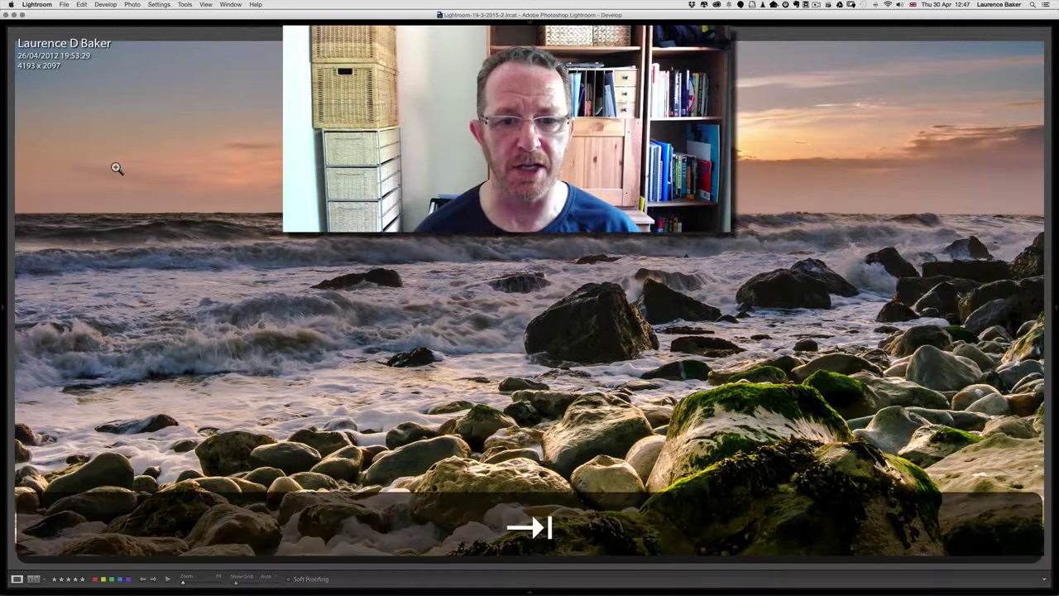
# Step: Show the Develop side panels so the snapshots list and Basic panel sit beside the seascape
pyautogui.press('Tab')
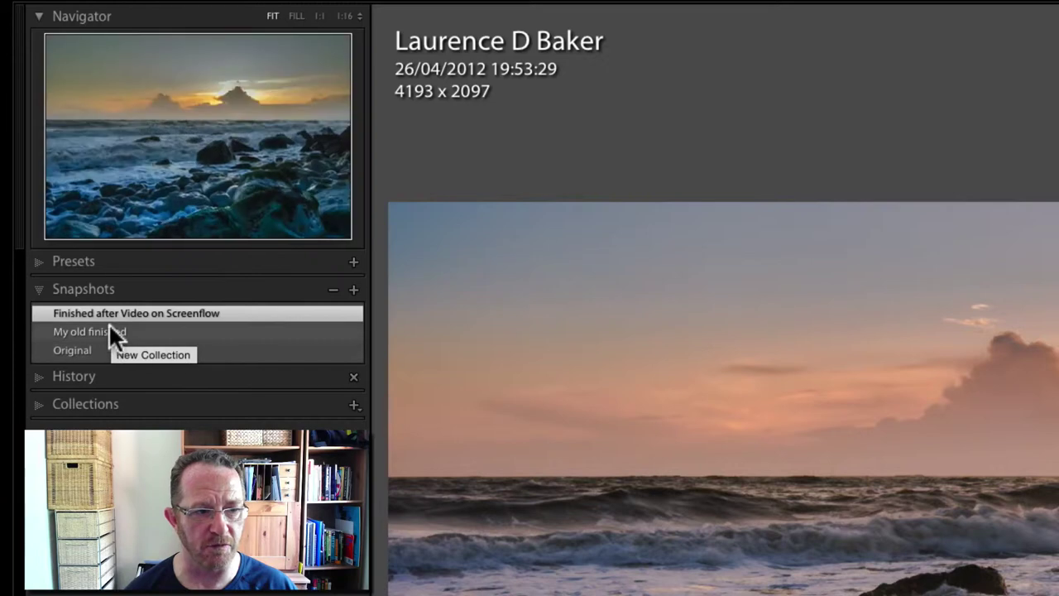
# Step: Preview My old finished, return to Finished after Video on Screenflow, and cool Temp from 8,100 to about 6,358
pyautogui.click(111, 330)
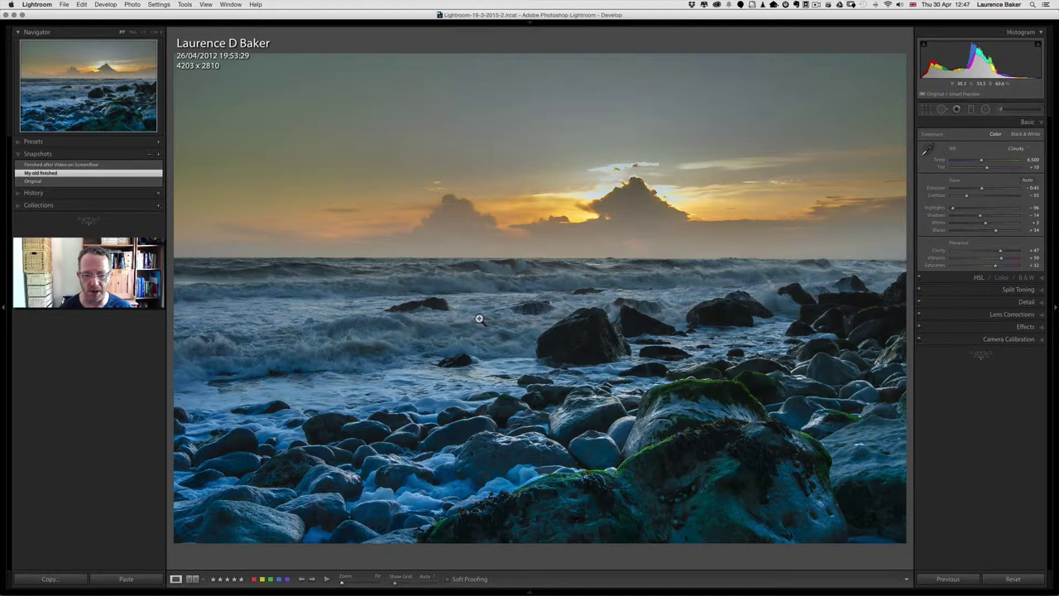
pyautogui.click(72, 164)
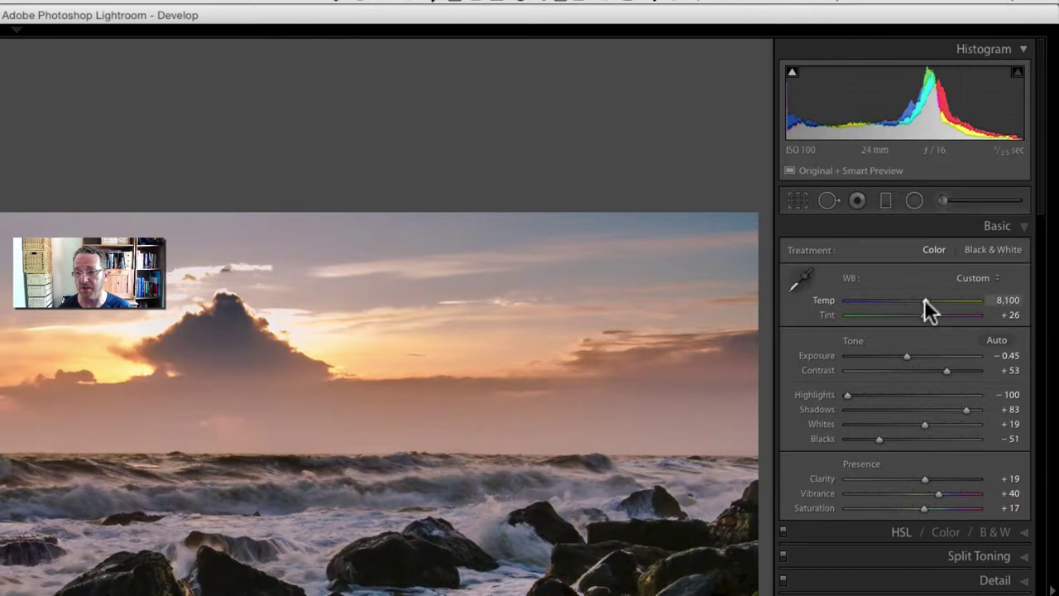
pyautogui.moveTo(924, 299)
pyautogui.mouseDown()
pyautogui.moveTo(894, 301)
pyautogui.moveTo(903, 304)
pyautogui.mouseUp()
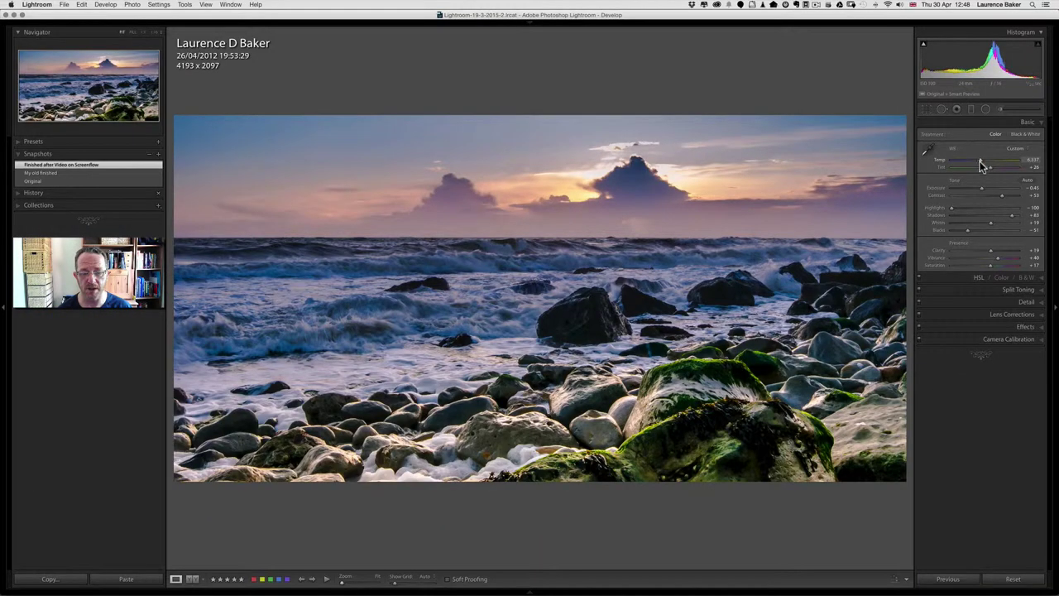
pyautogui.moveTo(981, 165); pyautogui.dragTo(982, 163)
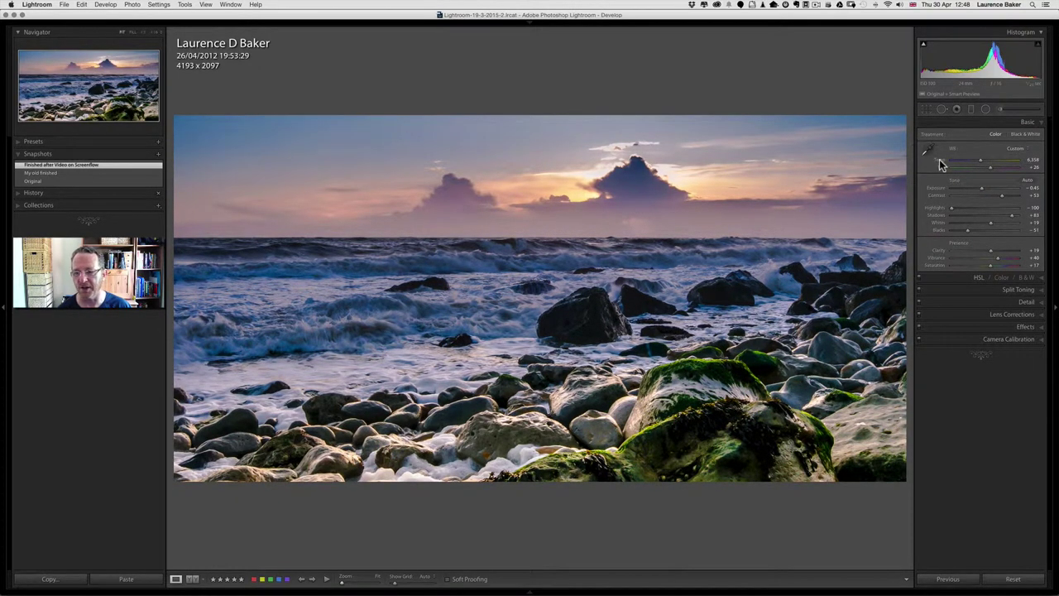
# Step: Undo the temperature change, copy only the Crop settings, and switch to the Original snapshot
pyautogui.press('super+z')
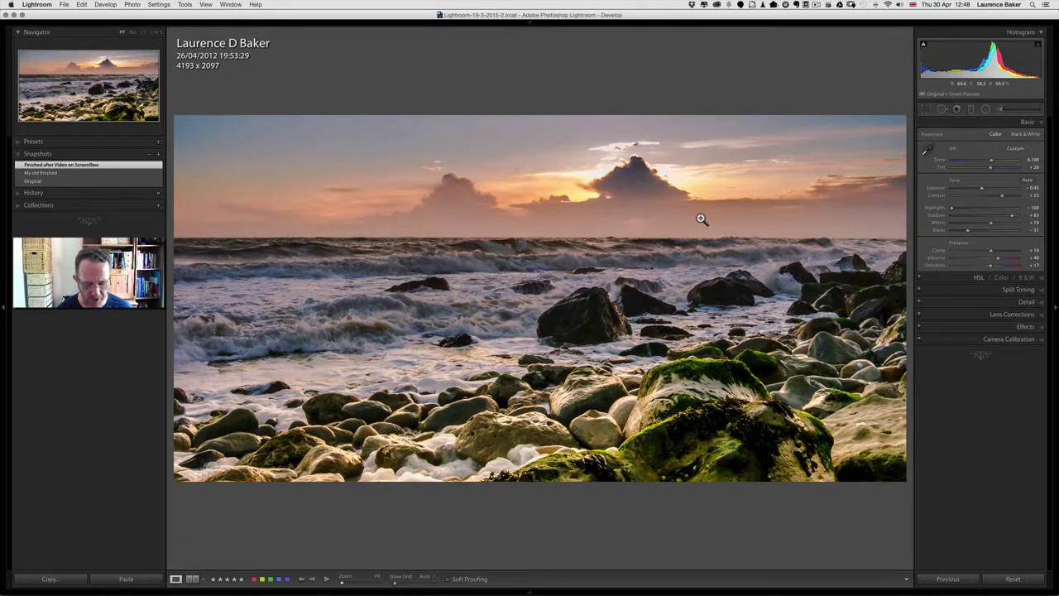
pyautogui.press('super+c')
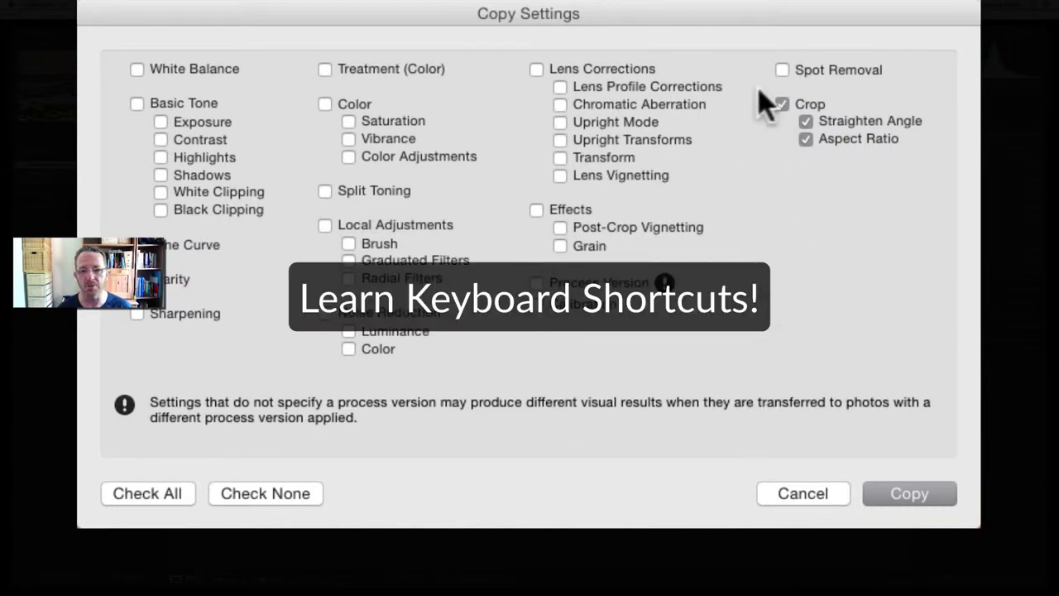
pyautogui.click(907, 494)
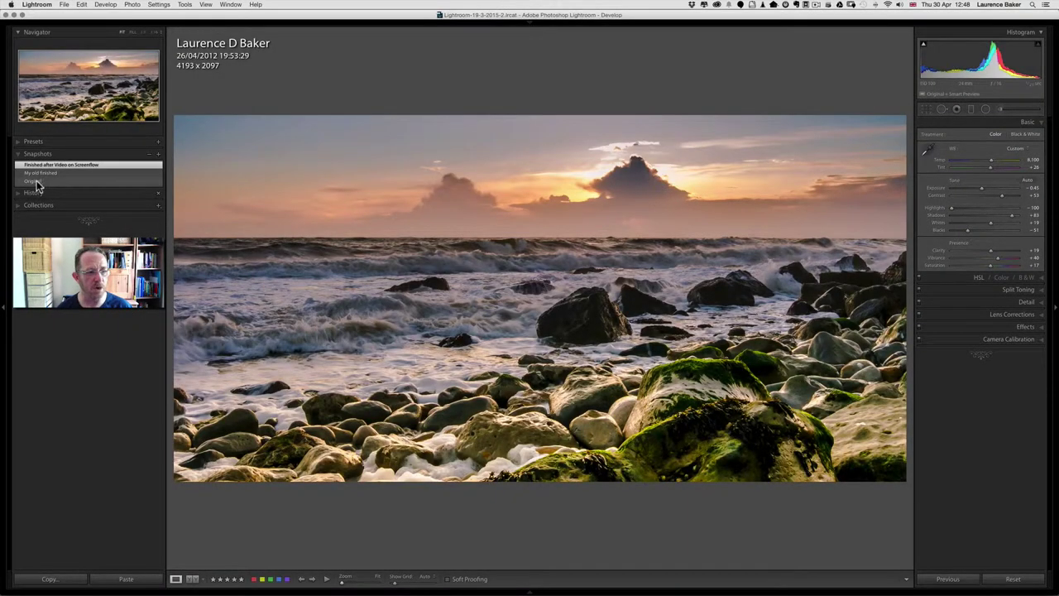
pyautogui.click(39, 180)
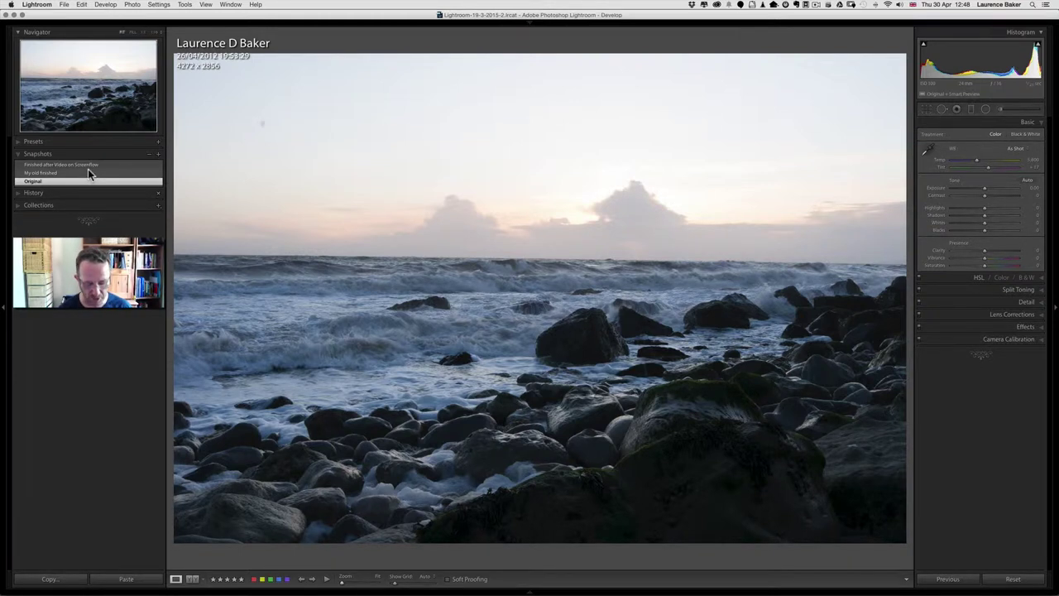
# Step: Paste the copied crop settings onto the Original seascape snapshot
pyautogui.press('super+v')
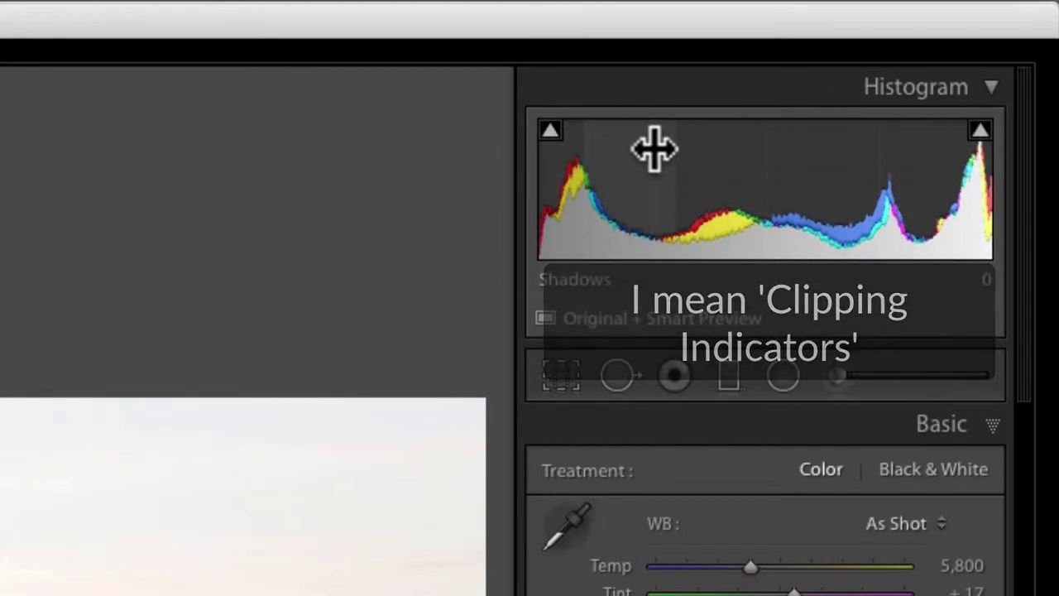
# Step: Enable shadow and highlight clipping warnings, test Exposure from the histogram, then return it to 0.00
pyautogui.click(549, 132)
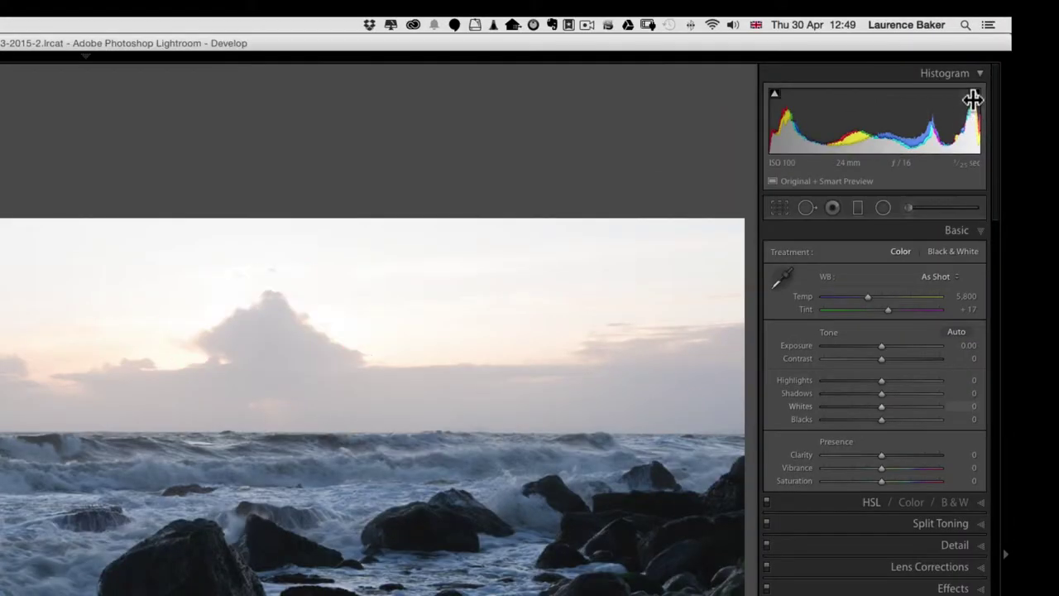
pyautogui.click(974, 95)
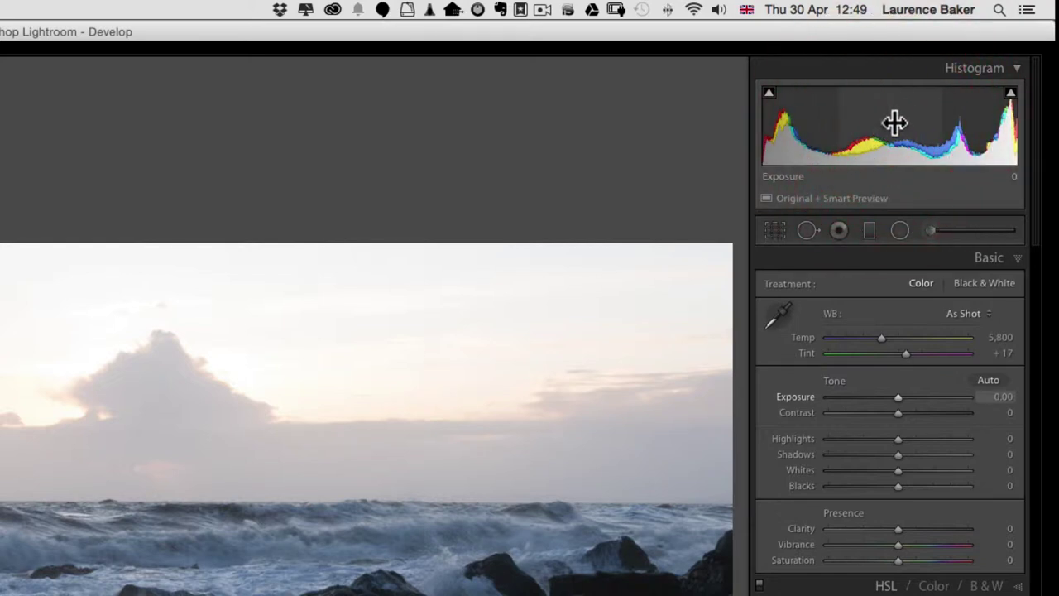
pyautogui.moveTo(925, 132)
pyautogui.mouseDown()
pyautogui.moveTo(951, 133)
pyautogui.moveTo(905, 133)
pyautogui.mouseUp()
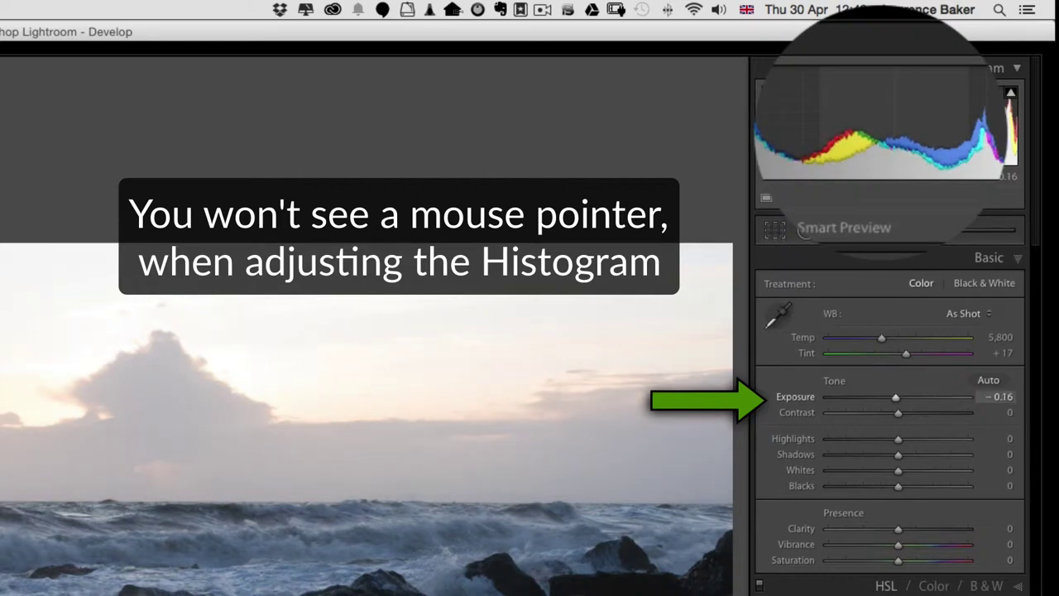
pyautogui.moveTo(905, 132); pyautogui.dragTo(899, 132)
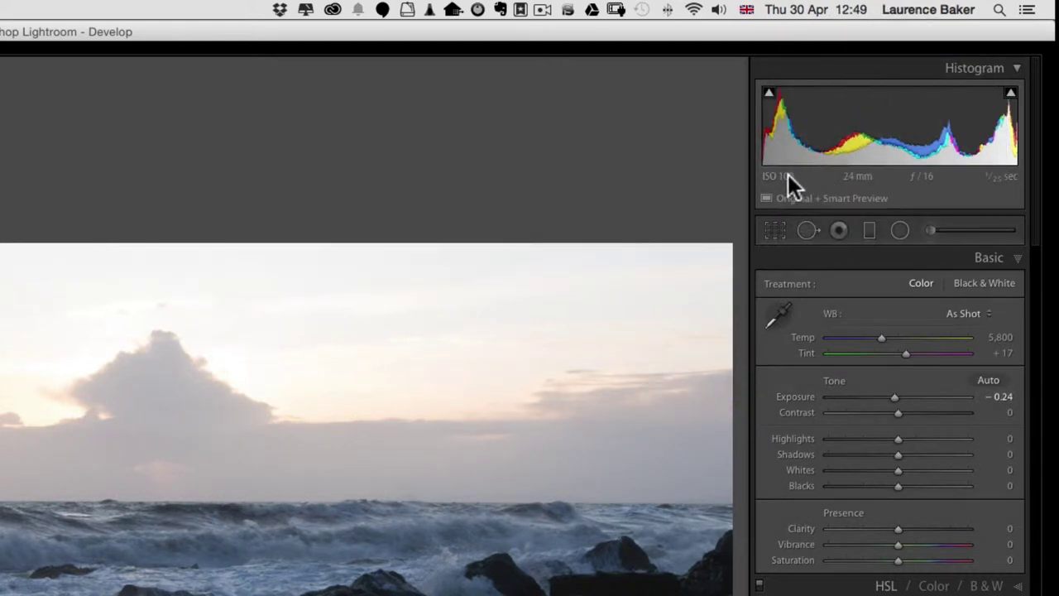
pyautogui.hotkey('ctrl', 'z')
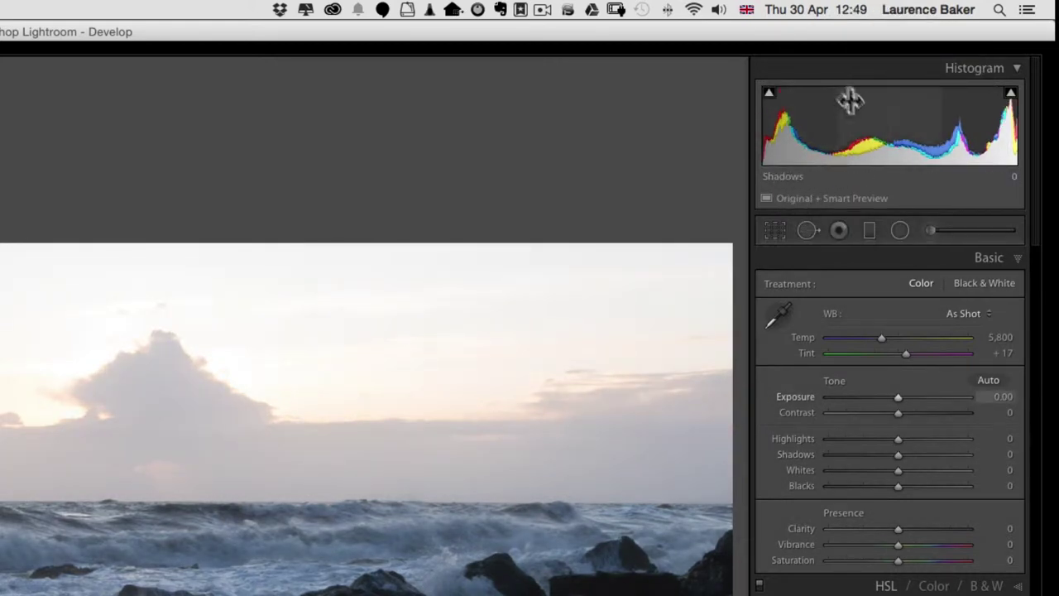
pyautogui.rightClick(861, 107)
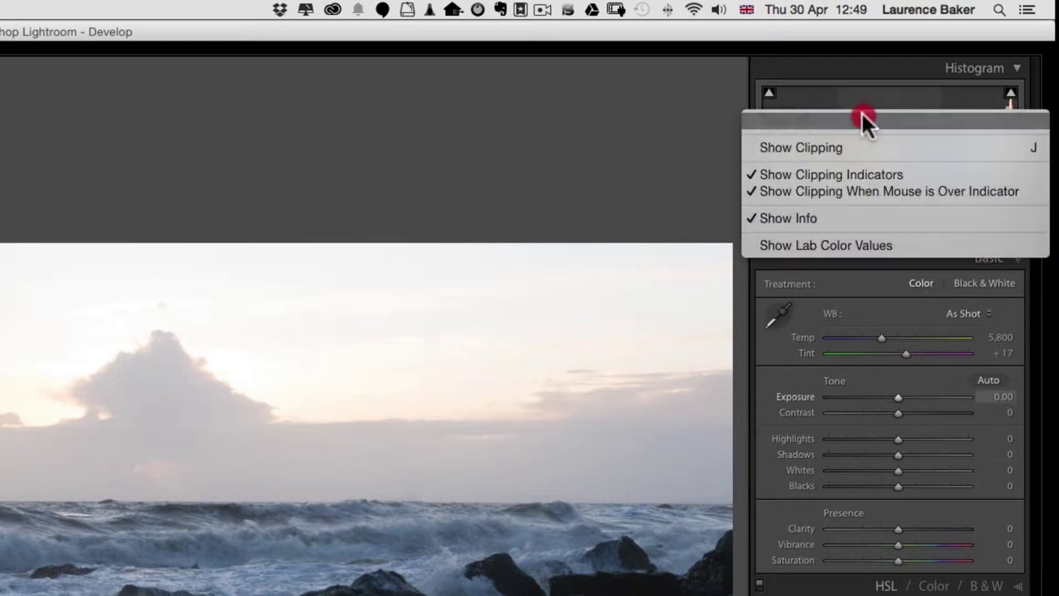
pyautogui.click(804, 119)
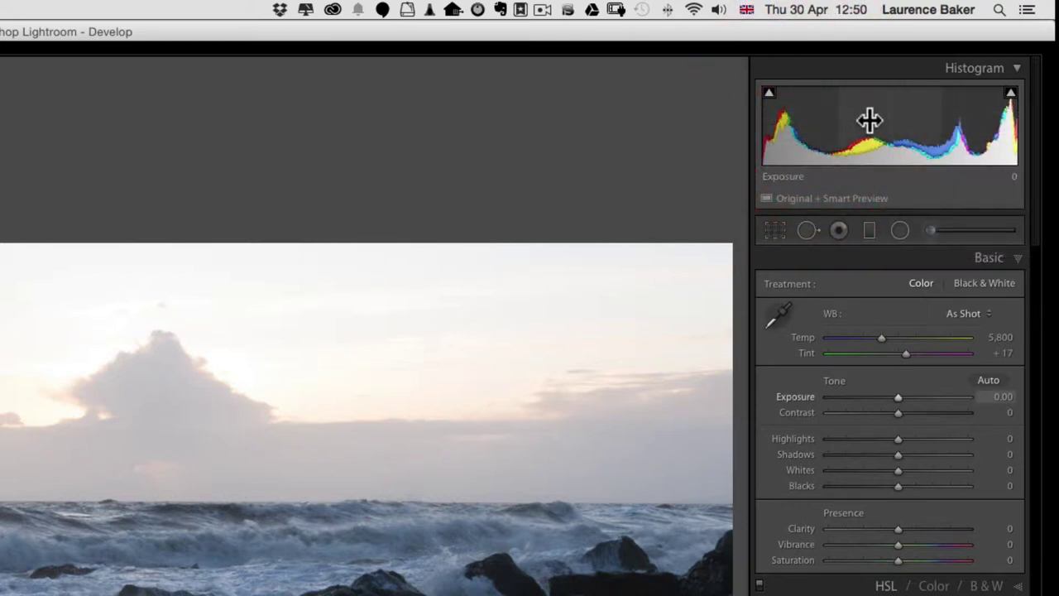
pyautogui.rightClick(846, 105)
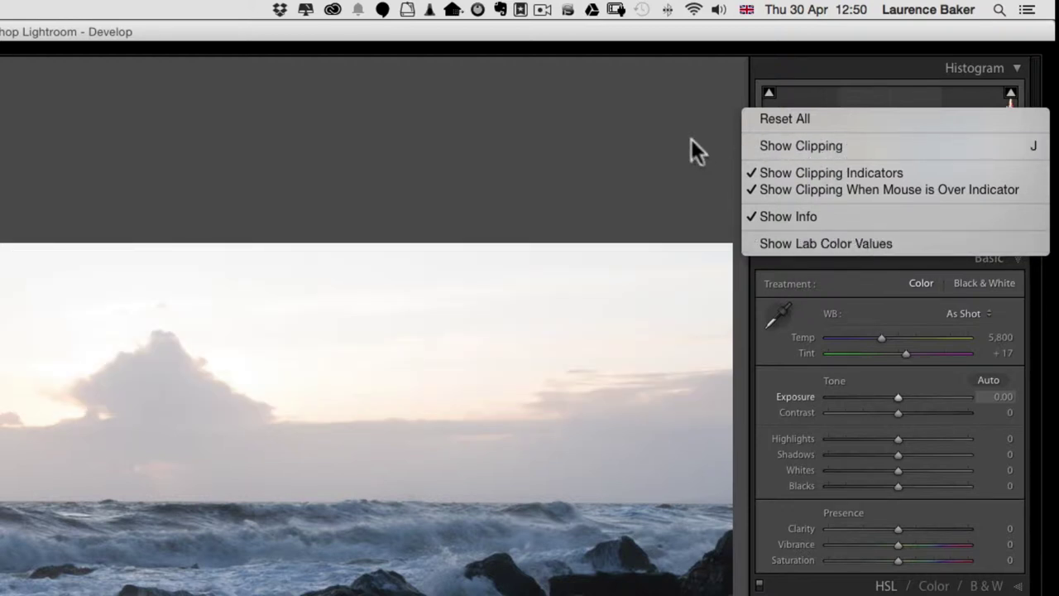
pyautogui.click(718, 137)
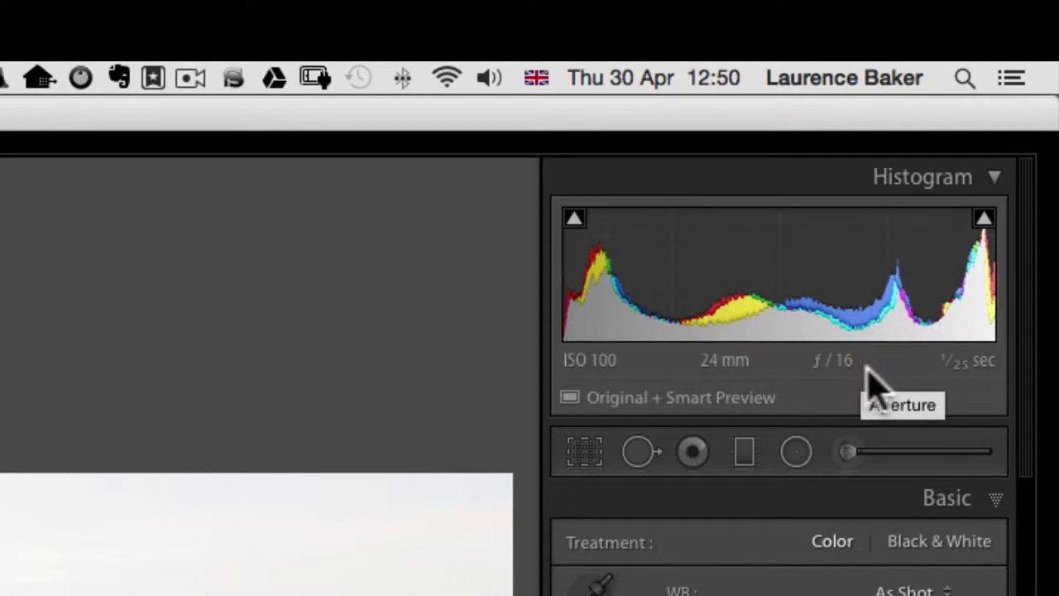
pyautogui.moveTo(736, 405)
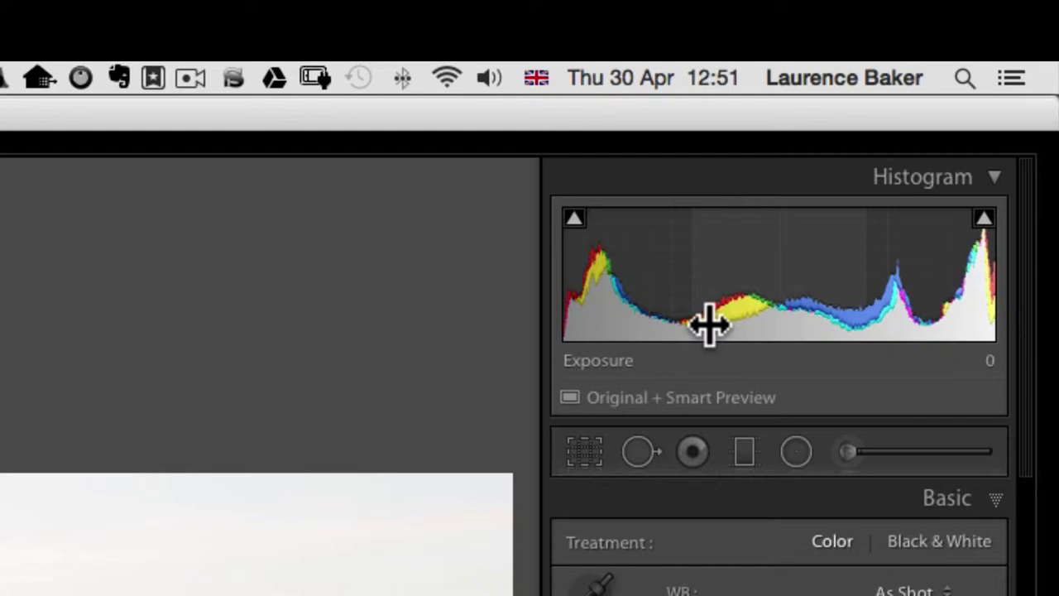
# Step: Soft-proof the seascape against the sRGB profile, then switch soft proofing off again
pyautogui.press('s')
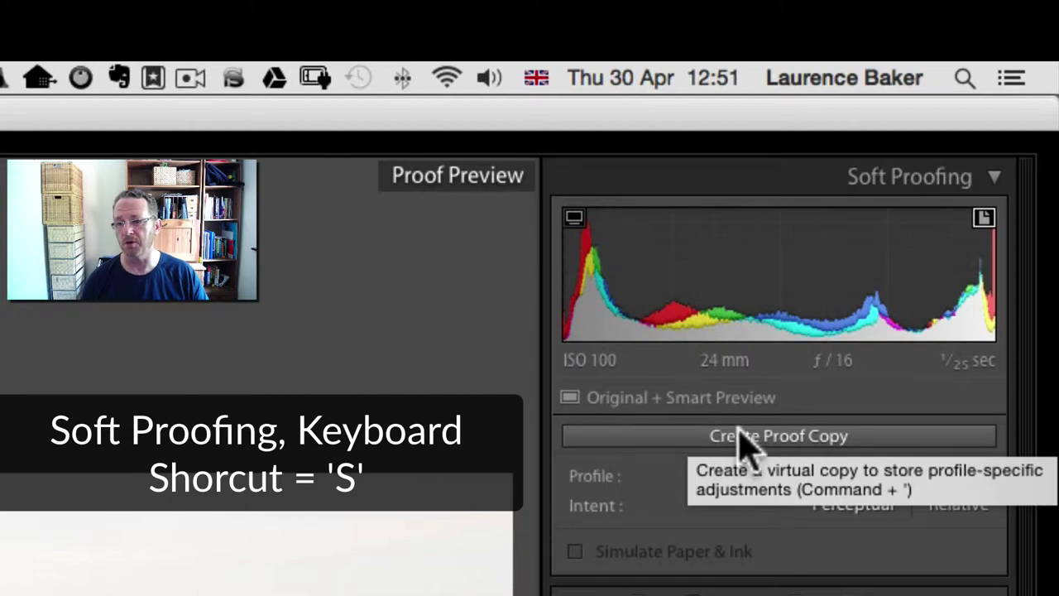
pyautogui.click(733, 484)
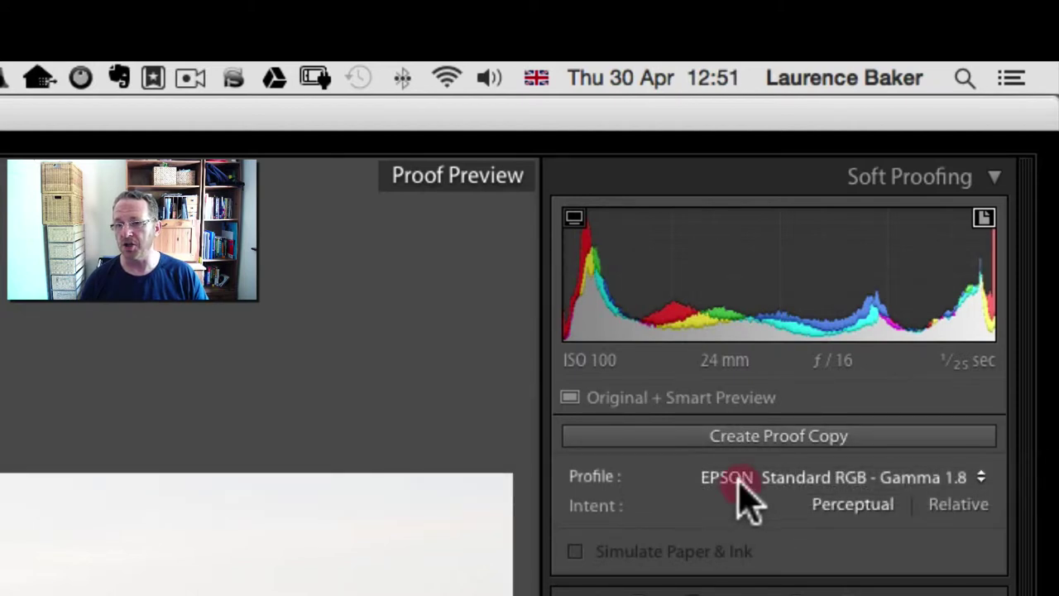
pyautogui.click(721, 416)
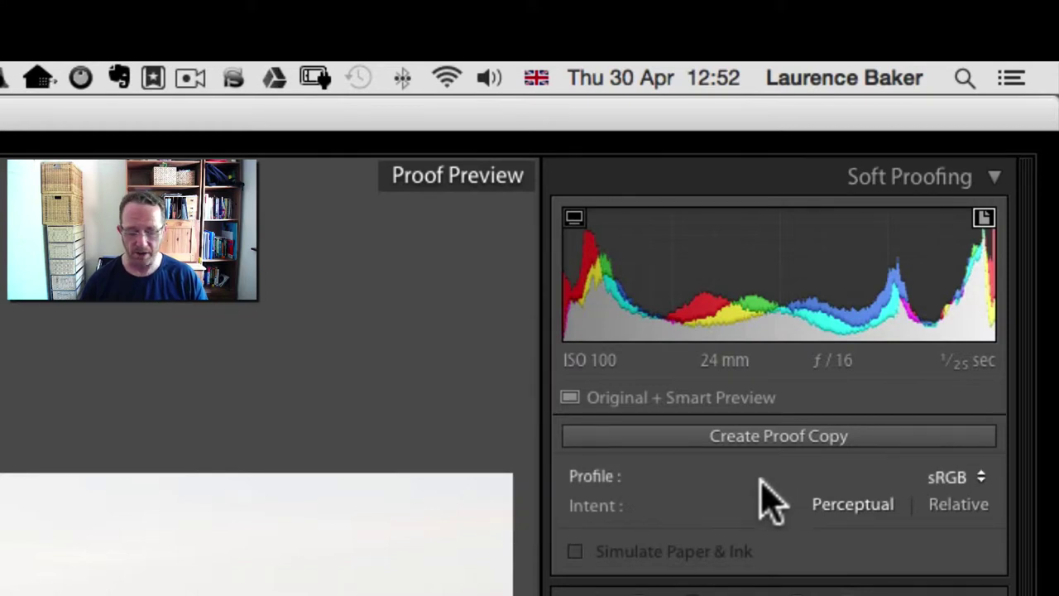
pyautogui.press('s')
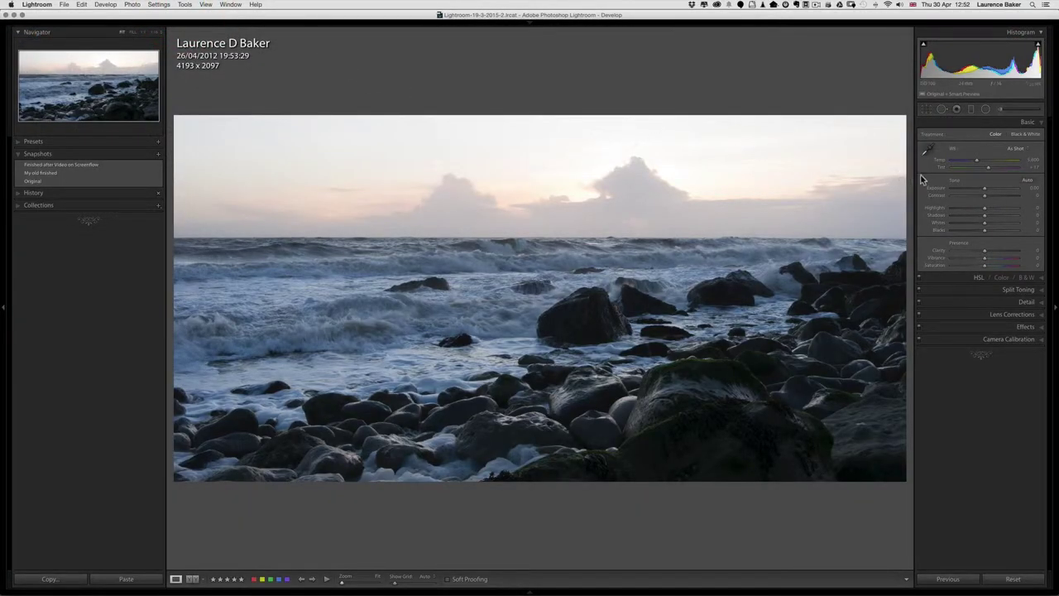
# Step: Activate the White Balance Selector with Show Loupe enabled and adjust the loupe's Scale
pyautogui.press('w')
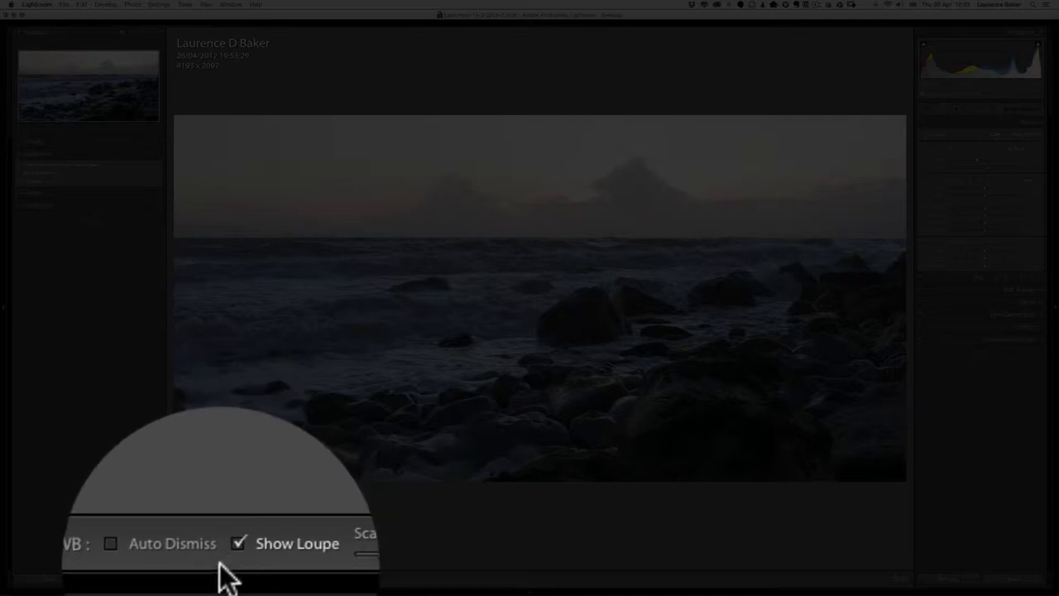
pyautogui.click(225, 543)
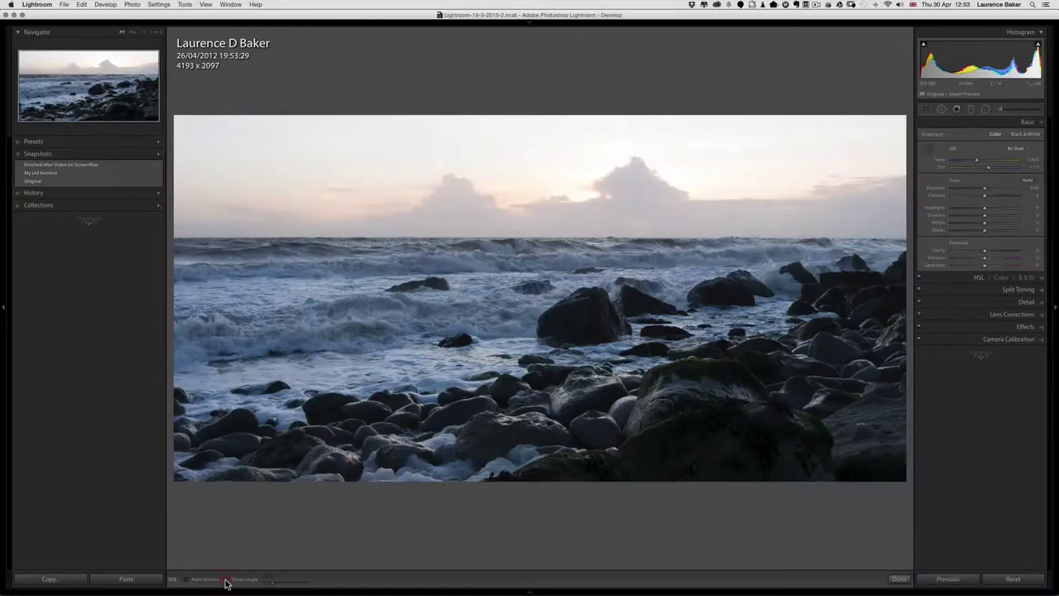
pyautogui.click(226, 579)
pyautogui.moveTo(289, 588); pyautogui.dragTo(304, 582)
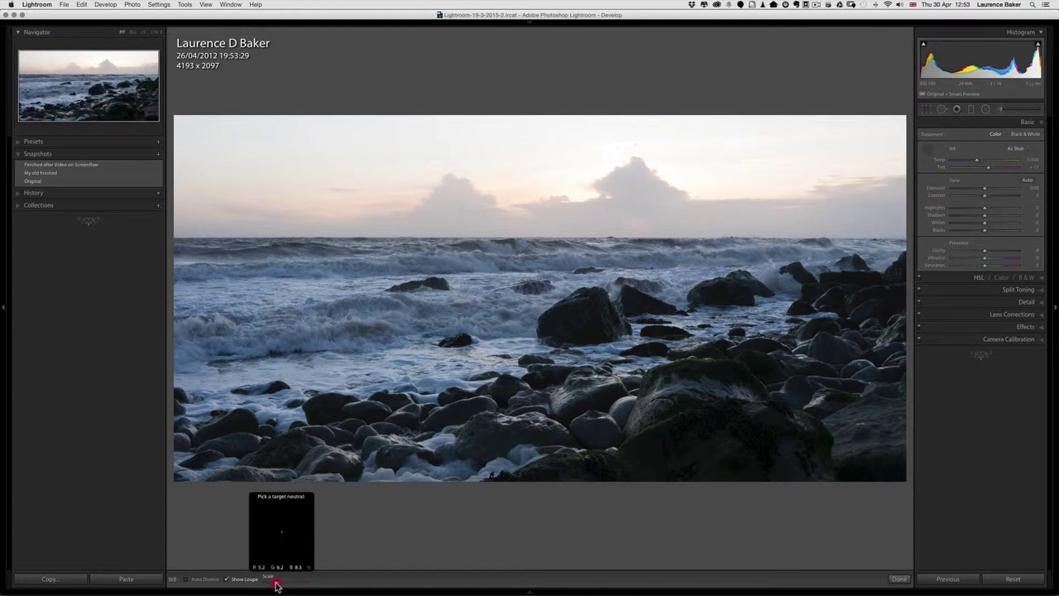
pyautogui.moveTo(277, 586); pyautogui.dragTo(270, 582)
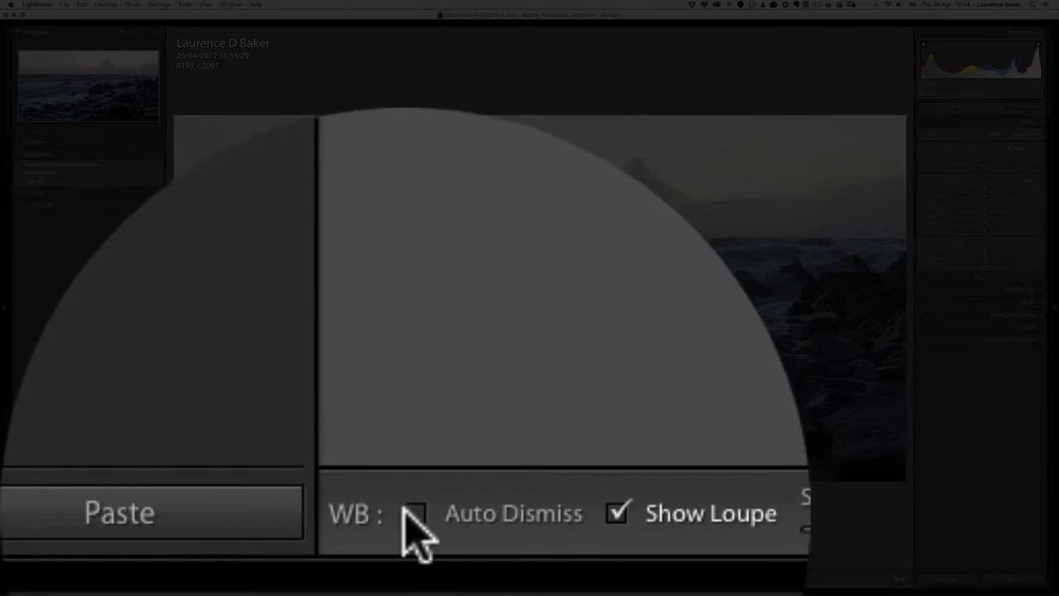
# Step: Sample the rocks, then the surf, with the WB picker for Custom Temp 9,200, Tint +29
pyautogui.click(398, 512)
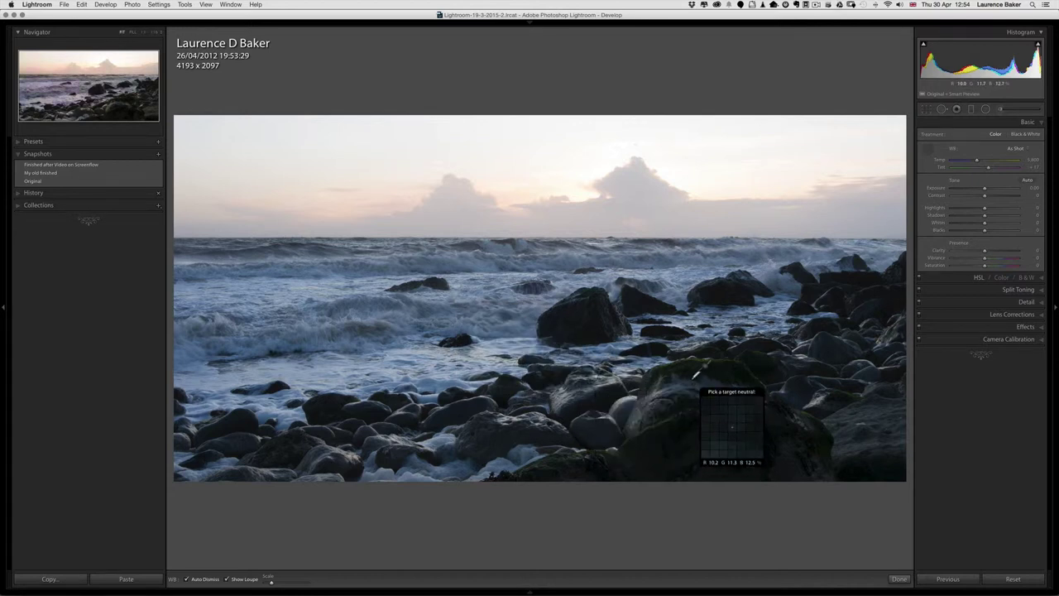
pyautogui.click(695, 369)
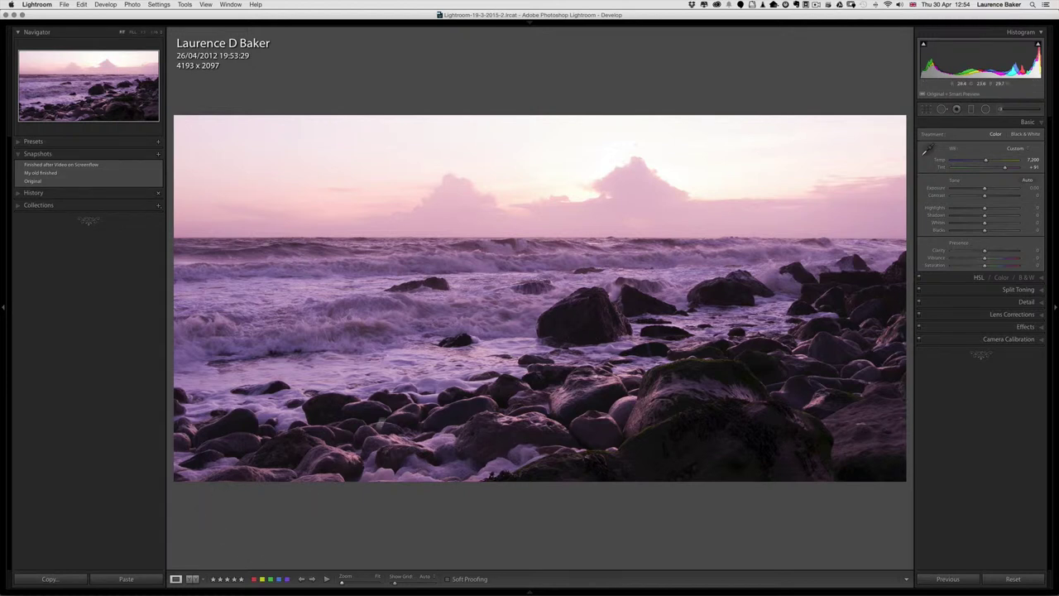
pyautogui.press('w')
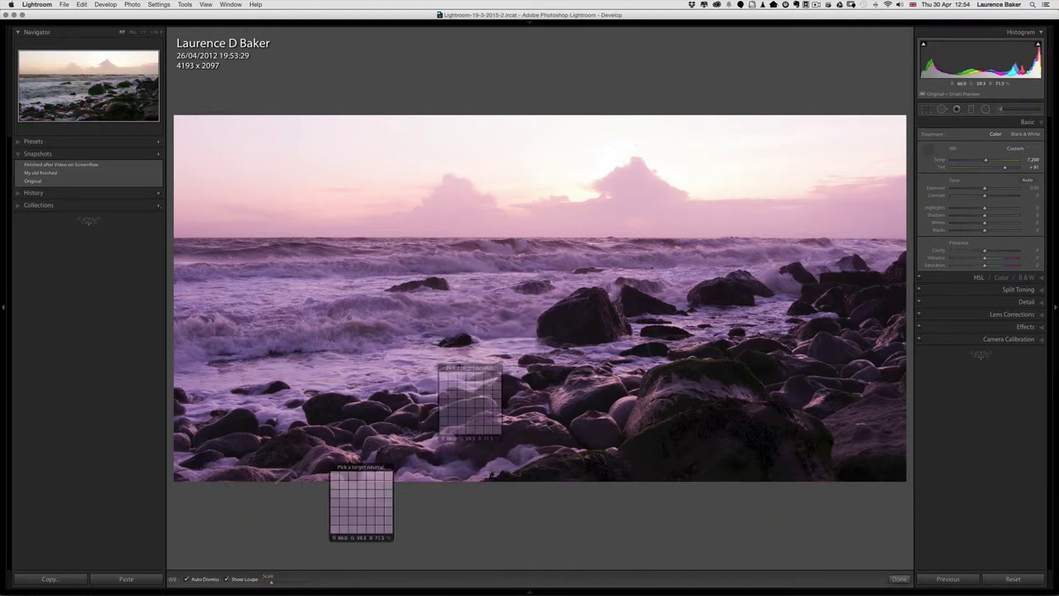
pyautogui.click(187, 580)
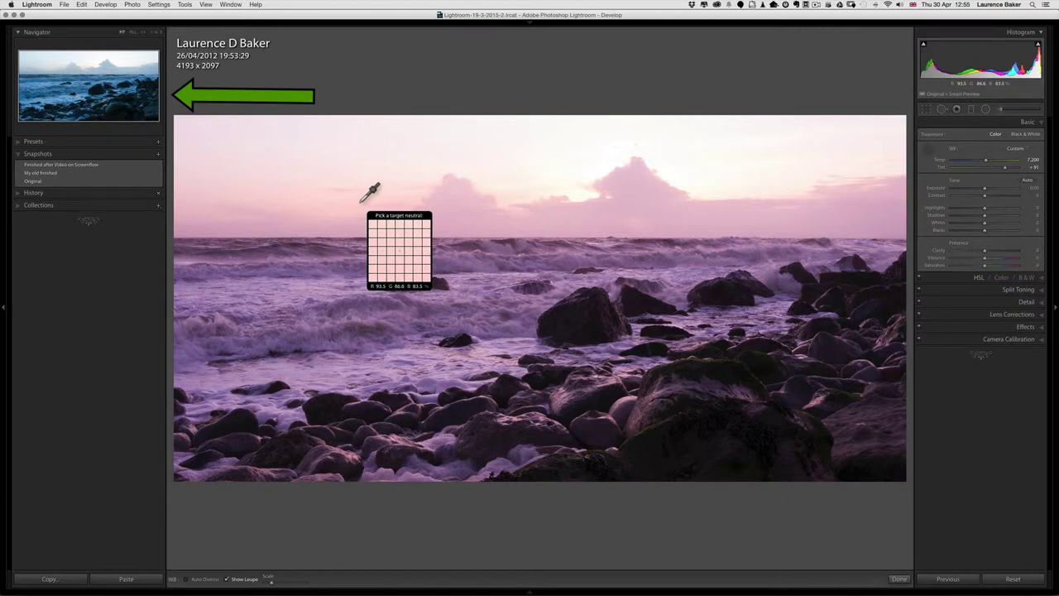
pyautogui.click(388, 305)
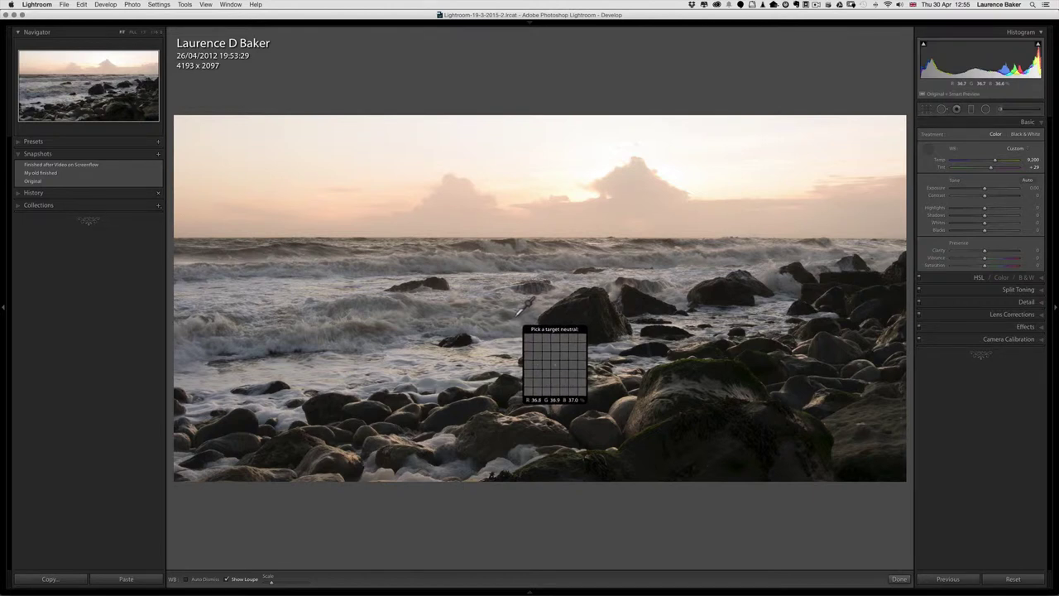
# Step: Dismiss the picker and try the Daylight, Shade, then Auto presets (Temp 6,900, Tint +15)
pyautogui.click(928, 146)
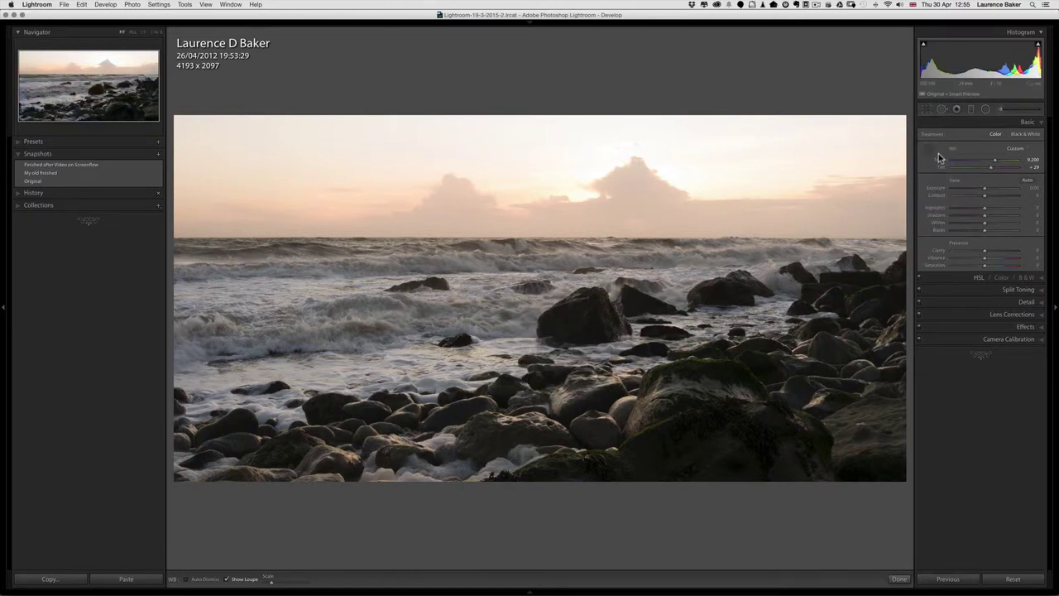
pyautogui.click(928, 149)
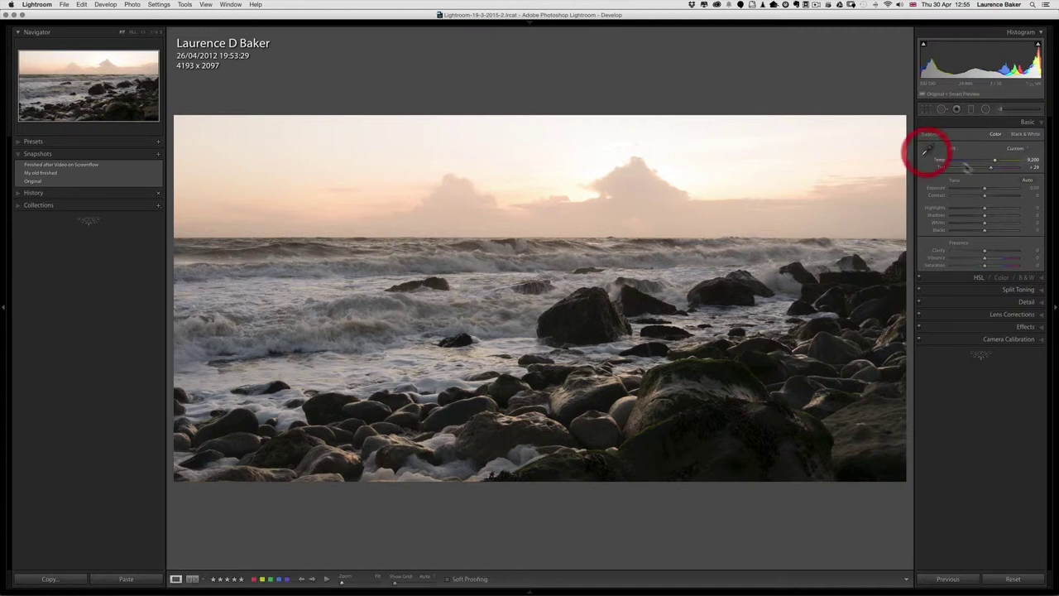
pyautogui.click(1012, 152)
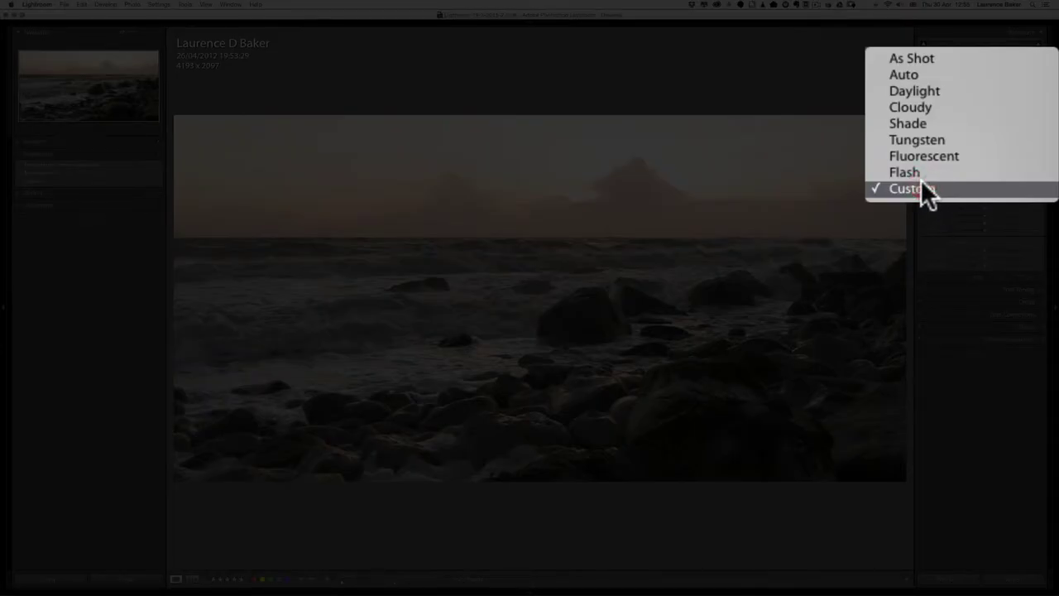
pyautogui.click(885, 92)
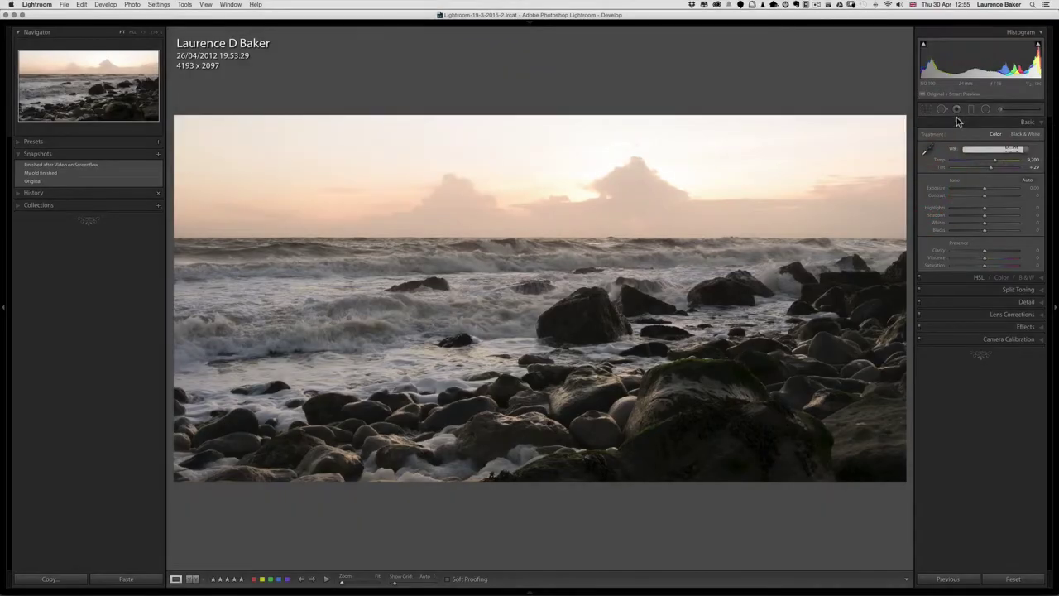
pyautogui.click(1012, 149)
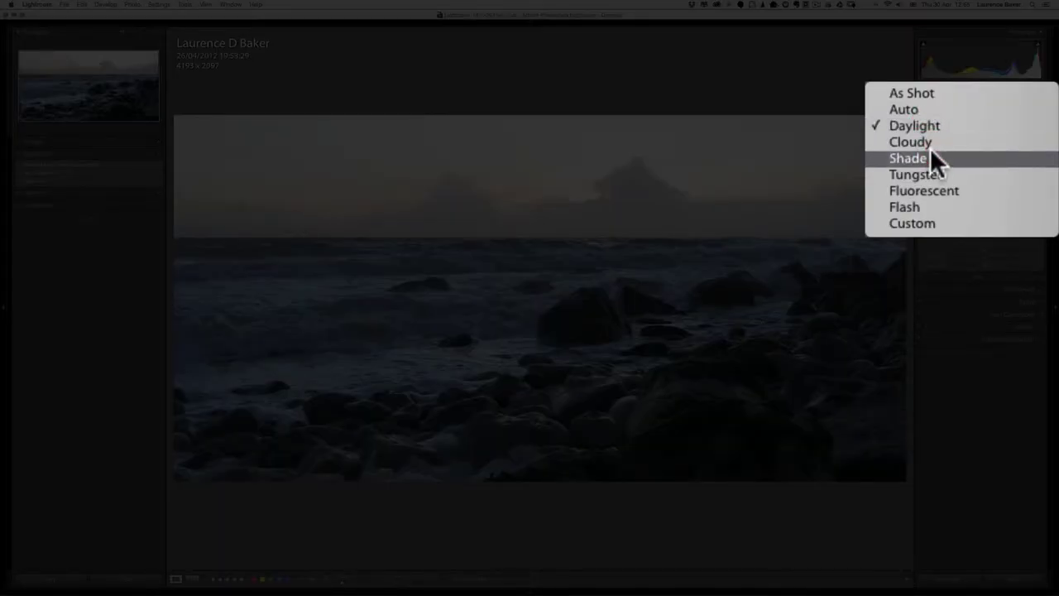
pyautogui.click(930, 157)
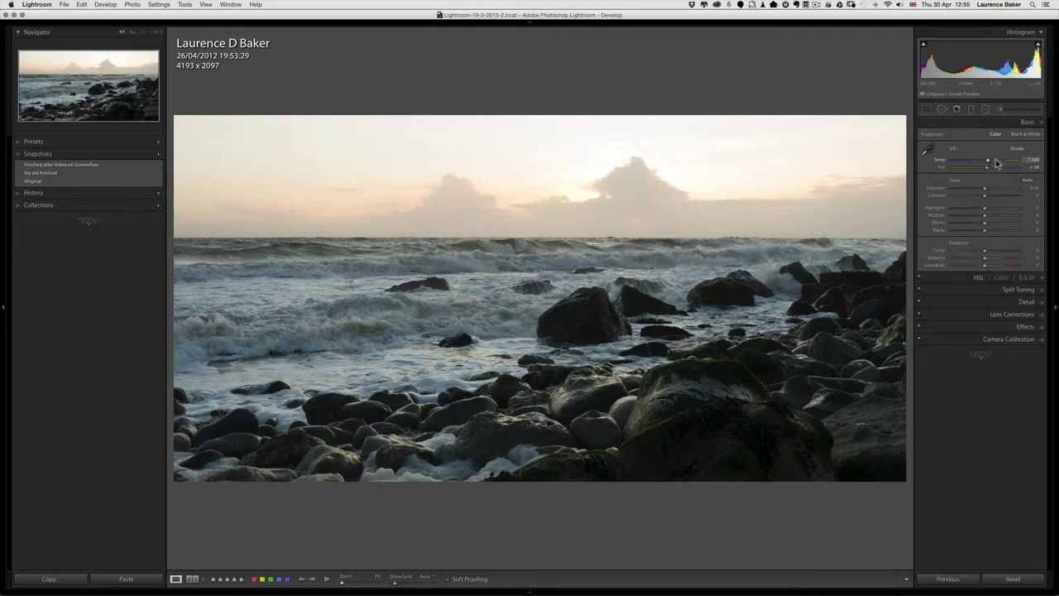
pyautogui.click(1014, 150)
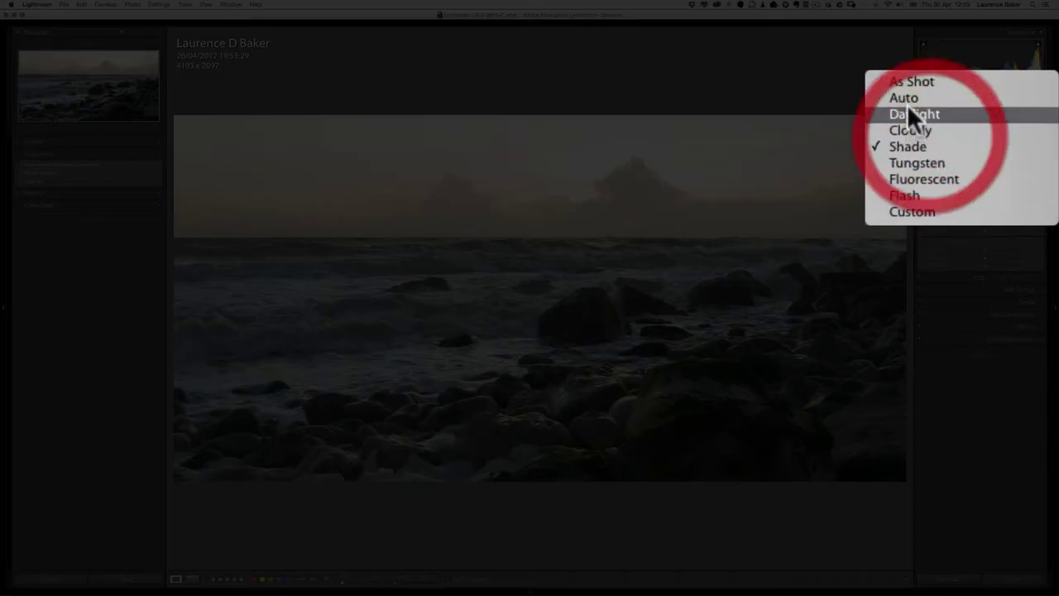
pyautogui.click(900, 96)
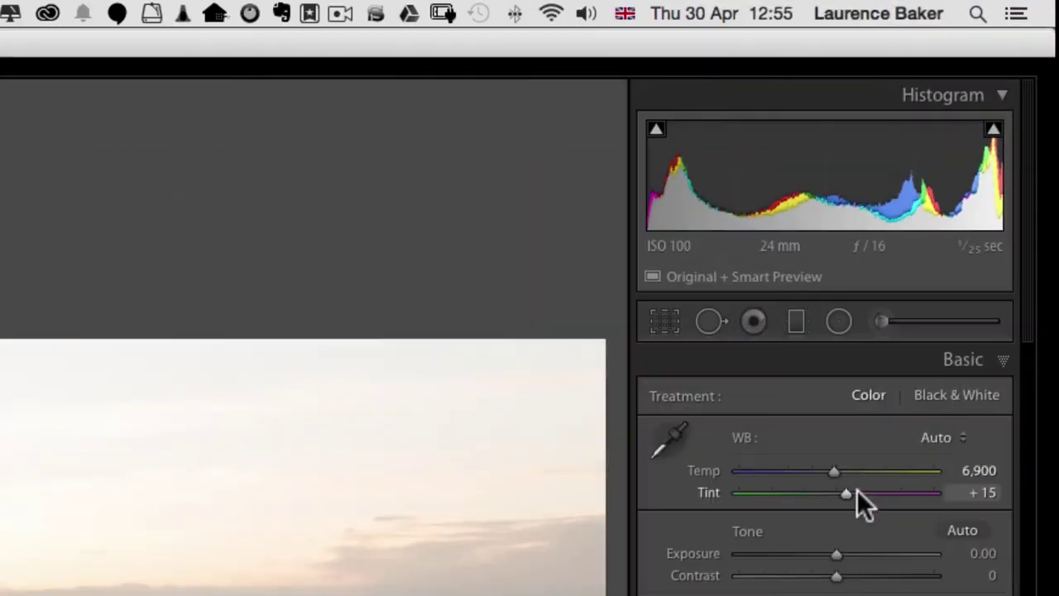
# Step: Set the Basic panel's Temp slider to 4,807 and fine-tune Tint to −4
pyautogui.moveTo(834, 470); pyautogui.dragTo(784, 468)
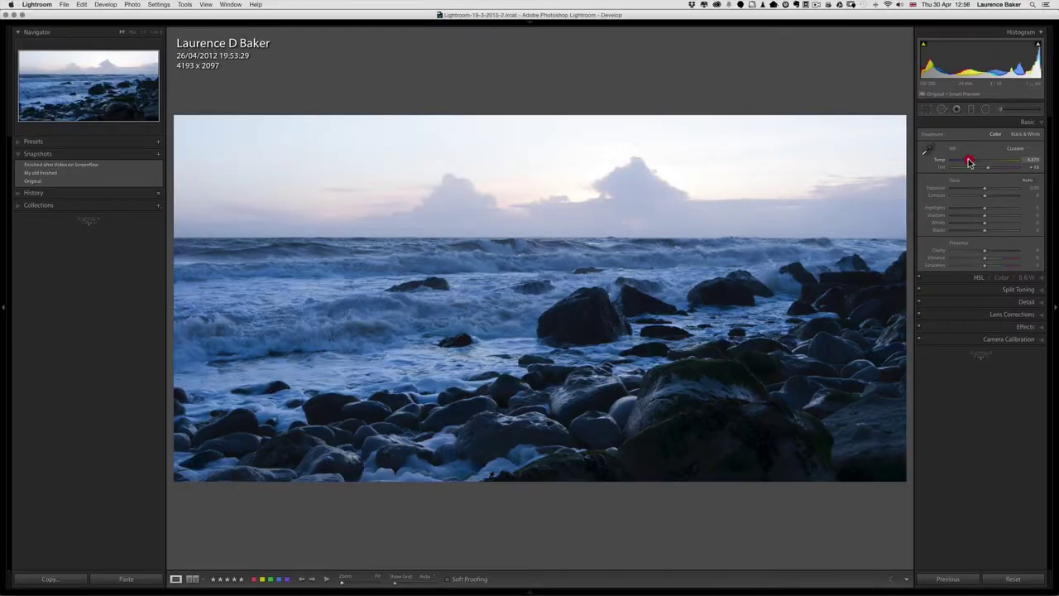
pyautogui.moveTo(969, 162); pyautogui.dragTo(971, 163)
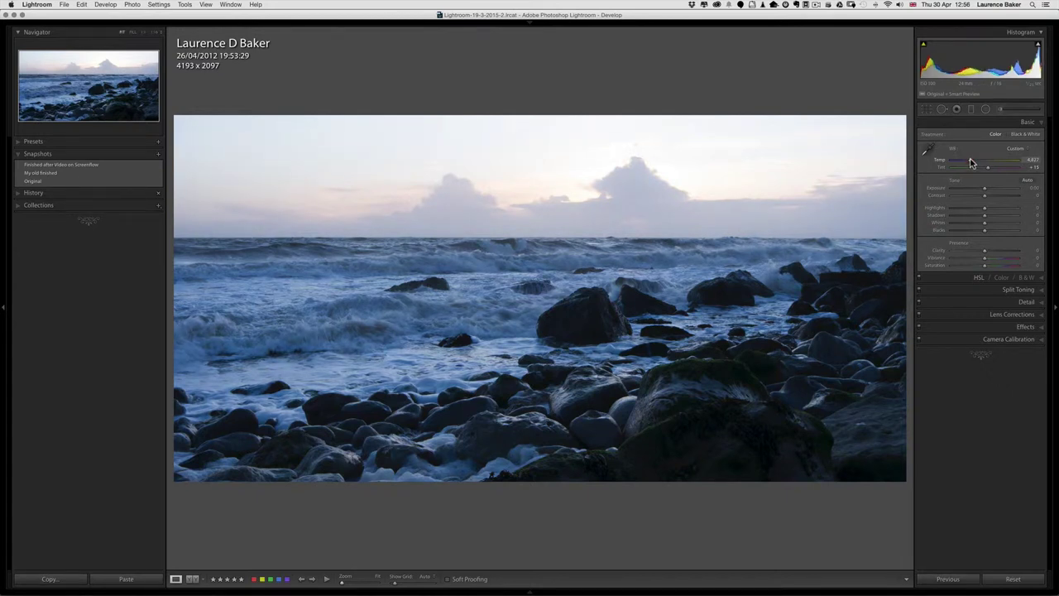
pyautogui.moveTo(972, 162); pyautogui.dragTo(971, 164)
pyautogui.click(940, 170)
pyautogui.moveTo(987, 172); pyautogui.dragTo(987, 172)
pyautogui.moveTo(986, 173); pyautogui.dragTo(984, 173)
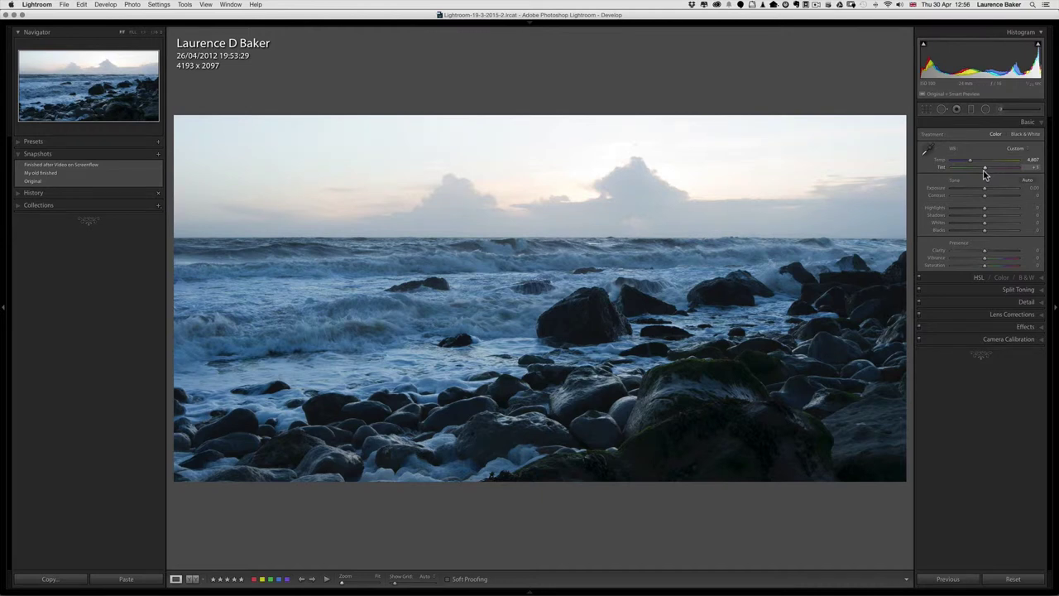
pyautogui.moveTo(981, 173); pyautogui.dragTo(981, 168)
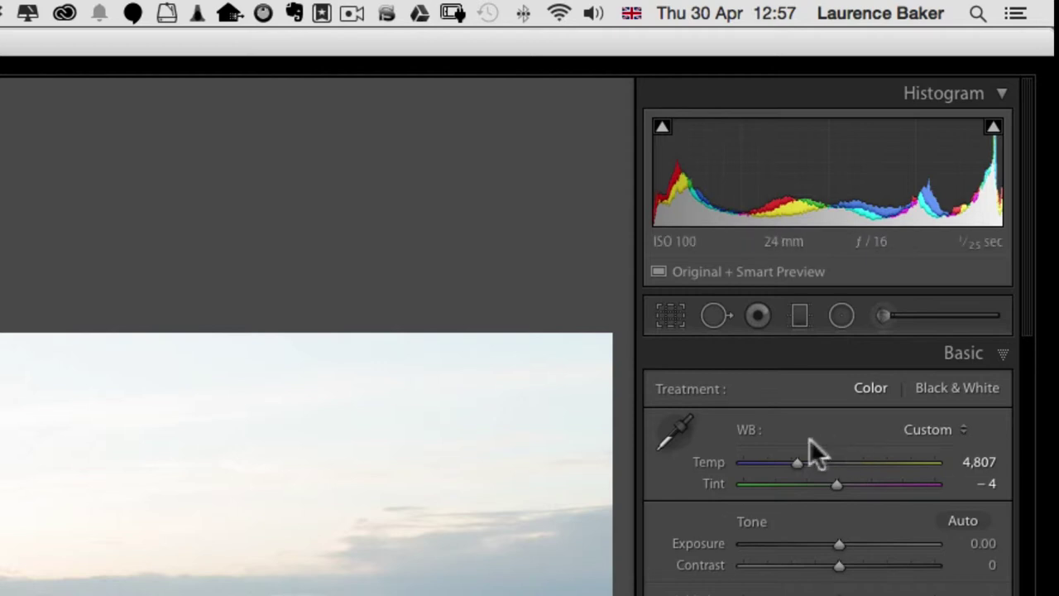
# Step: Apply Auto tone, yielding Exposure +0.13, Highlights -50, Shadows +50 and Whites +11
pyautogui.click(960, 520)
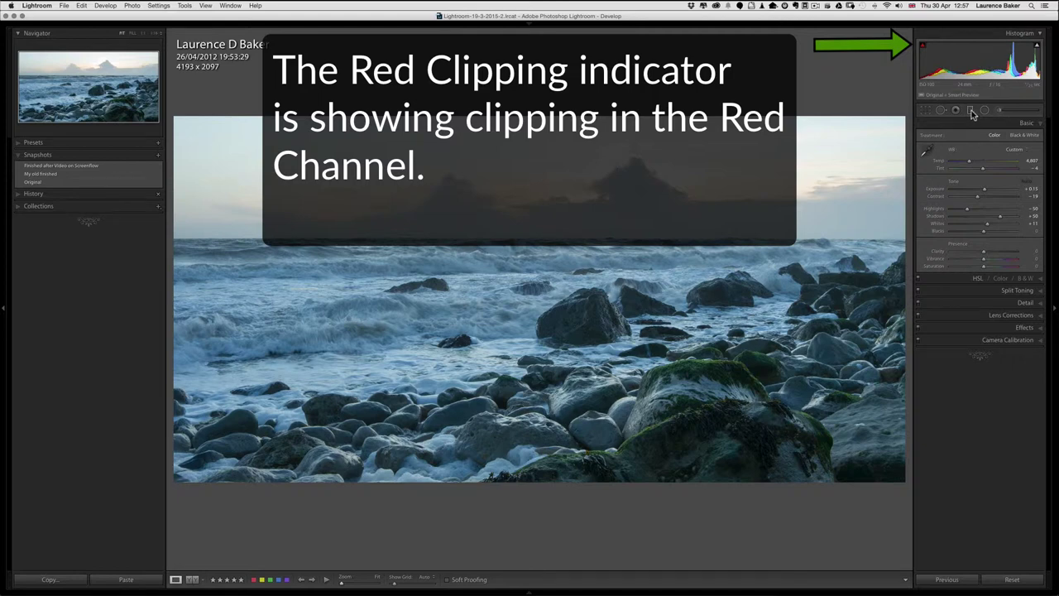
# Step: Set Exposure to +0.05 and bring Contrast from -21 to +8
pyautogui.click(983, 190)
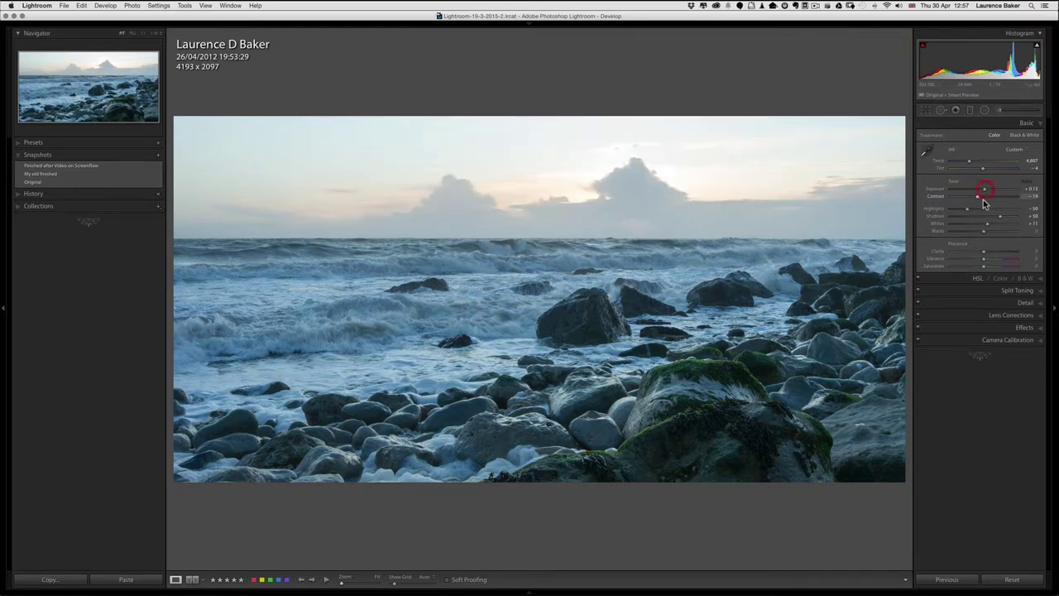
pyautogui.moveTo(984, 191); pyautogui.dragTo(983, 193)
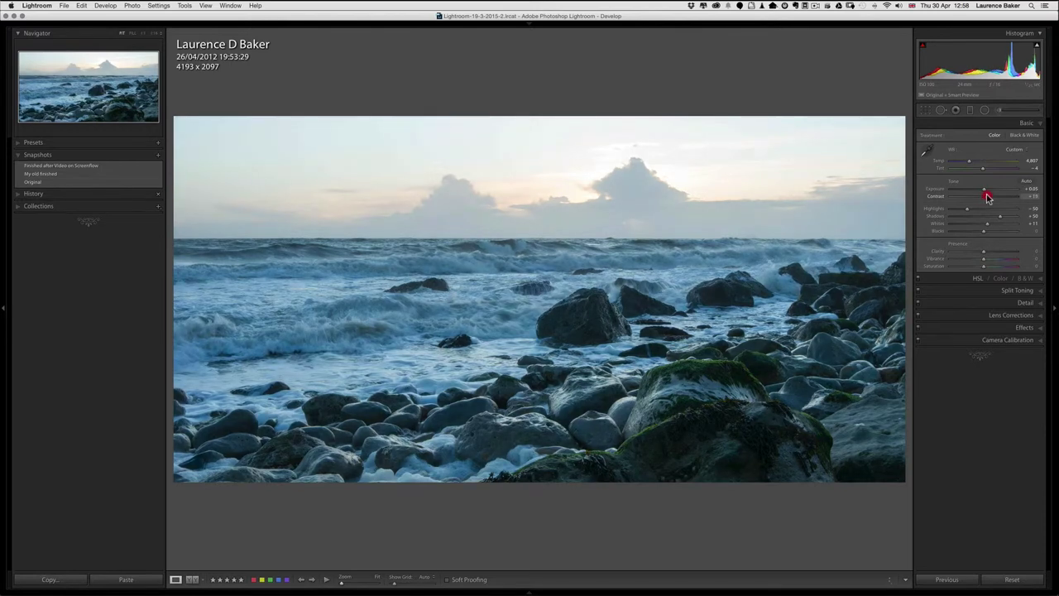
pyautogui.moveTo(987, 197); pyautogui.dragTo(984, 197)
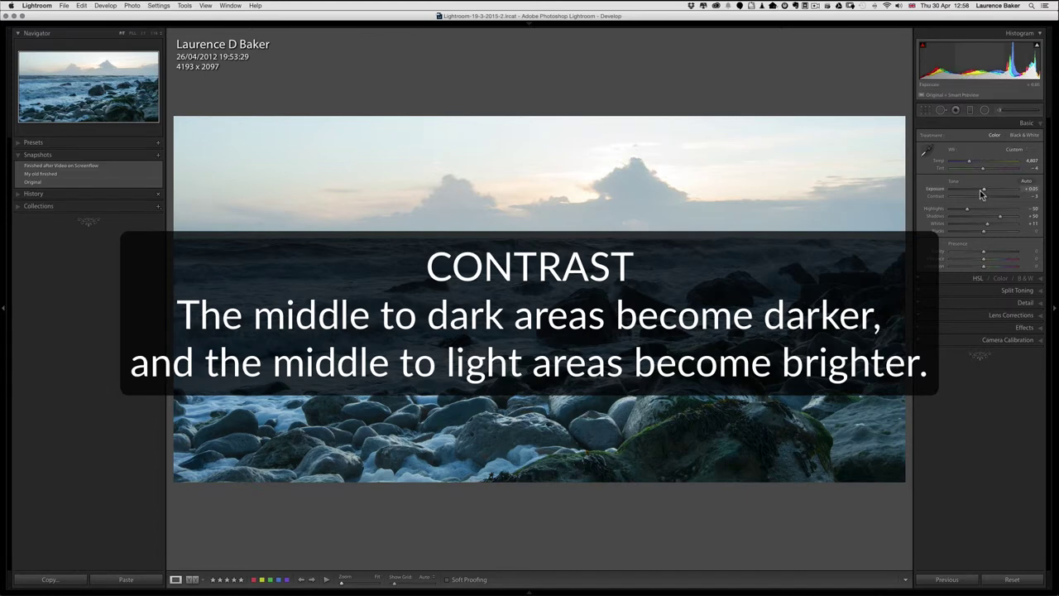
pyautogui.moveTo(977, 196)
pyautogui.mouseDown()
pyautogui.moveTo(993, 198)
pyautogui.moveTo(984, 196)
pyautogui.mouseUp()
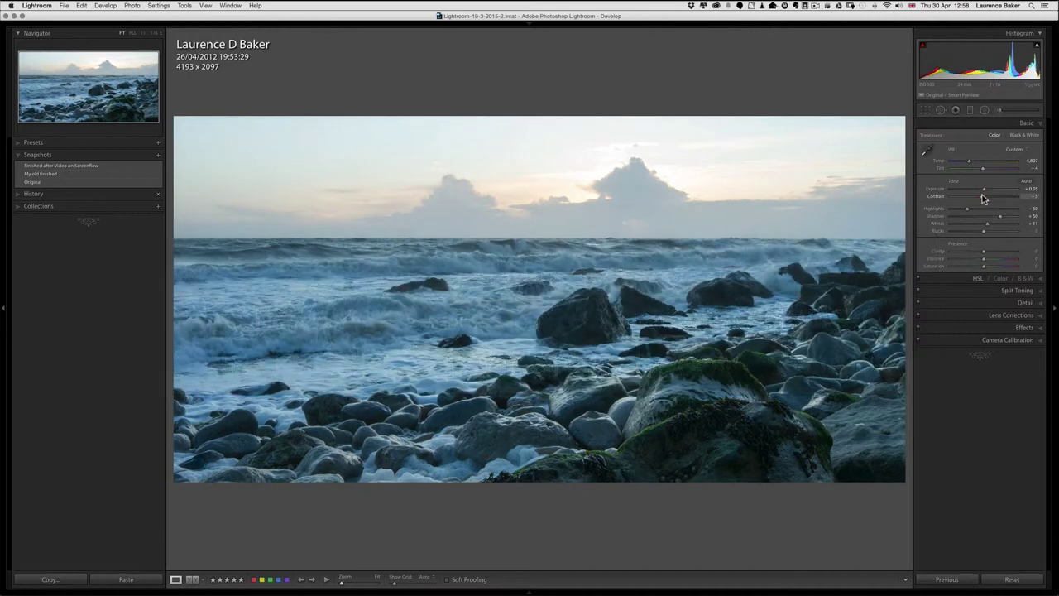
pyautogui.moveTo(984, 198); pyautogui.dragTo(985, 198)
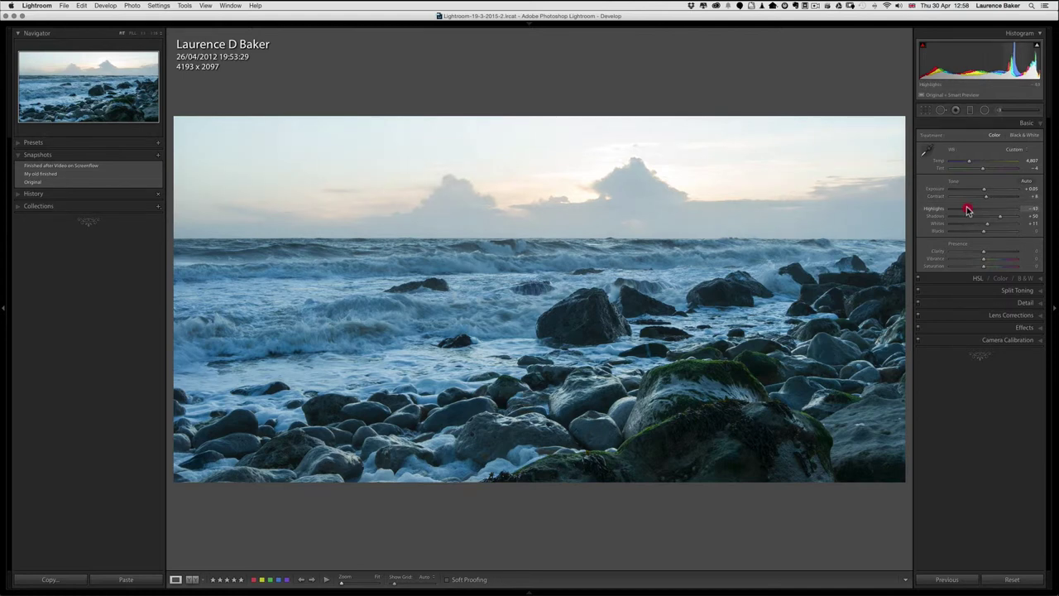
# Step: Show clipping with J, then set Highlights to -59 and Shadows to about +70
pyautogui.moveTo(968, 211); pyautogui.dragTo(973, 212)
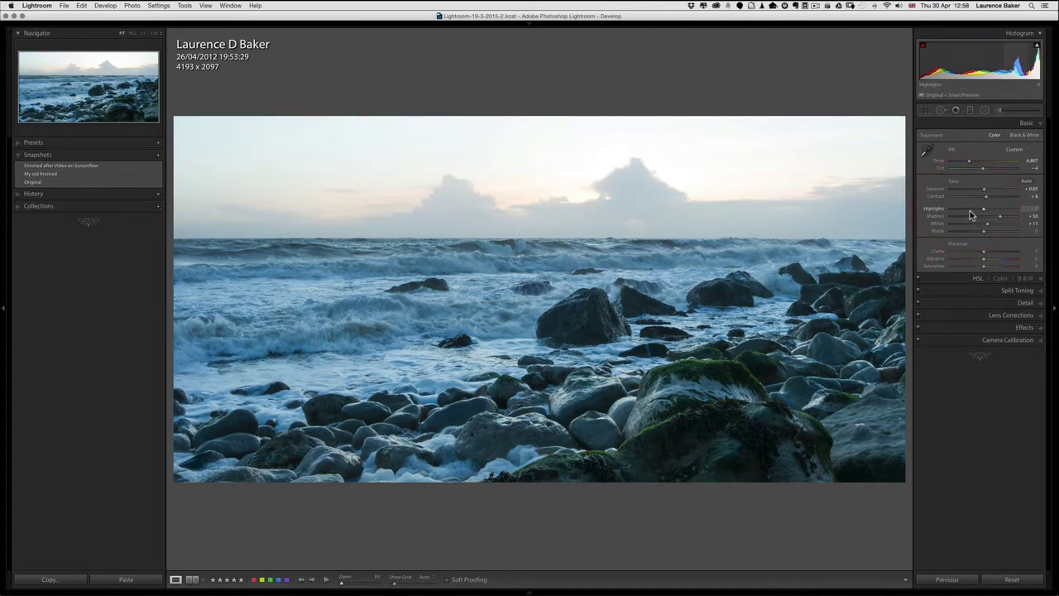
pyautogui.press('j')
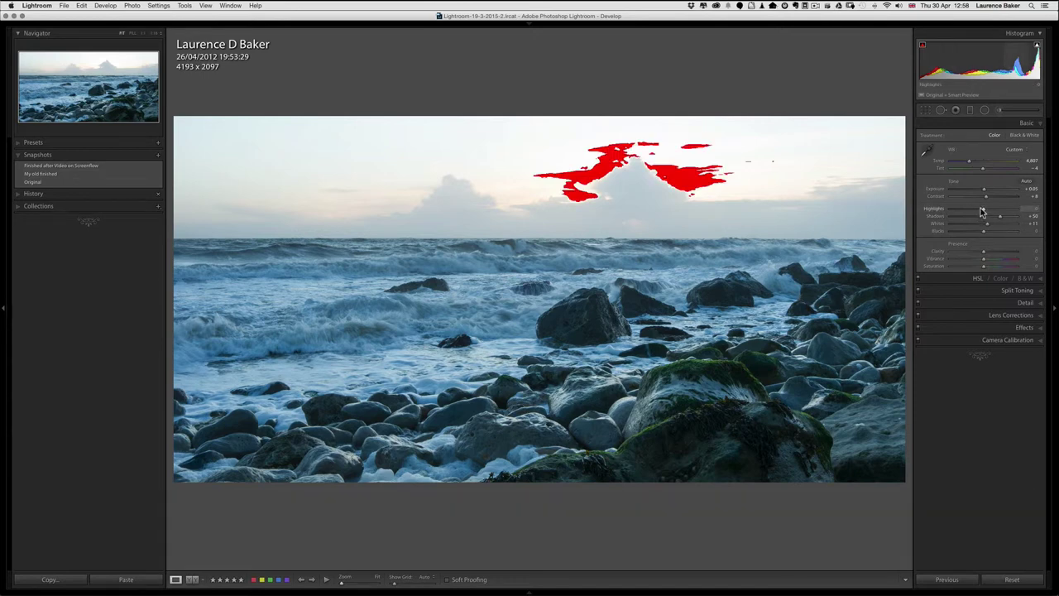
pyautogui.moveTo(984, 211)
pyautogui.mouseDown()
pyautogui.moveTo(994, 213)
pyautogui.moveTo(975, 209)
pyautogui.mouseUp()
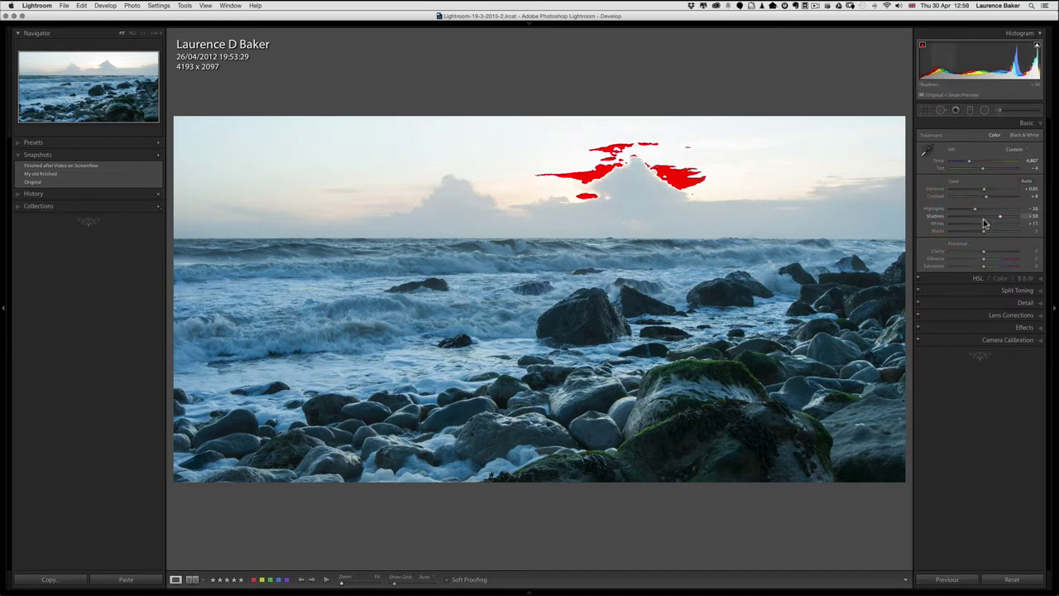
pyautogui.moveTo(975, 210); pyautogui.dragTo(1006, 221)
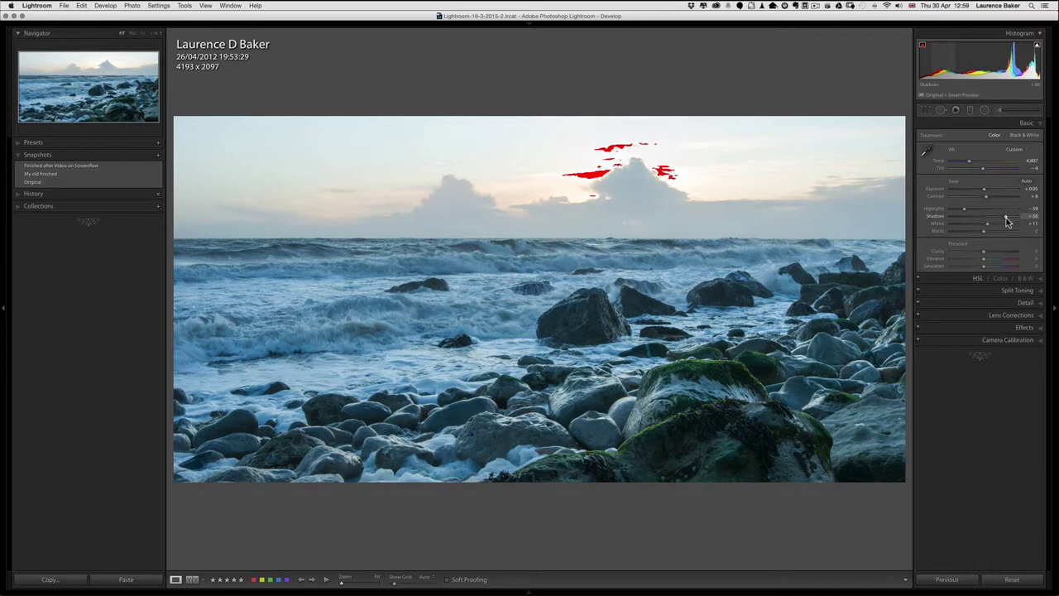
pyautogui.click(1007, 221)
pyautogui.moveTo(1007, 218)
pyautogui.mouseDown()
pyautogui.moveTo(959, 225)
pyautogui.moveTo(1007, 221)
pyautogui.mouseUp()
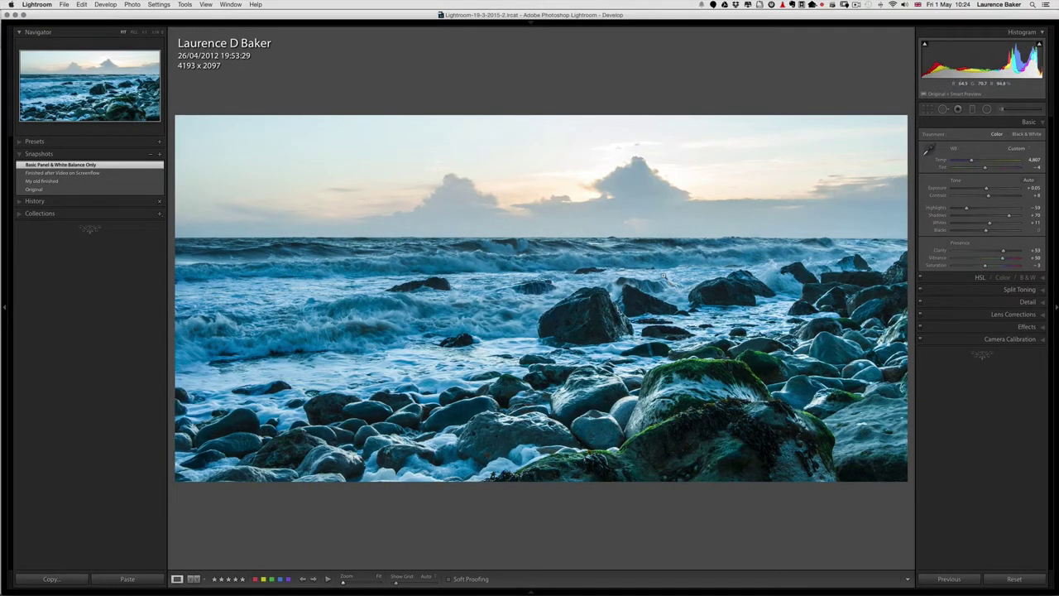
pyautogui.press('alt')
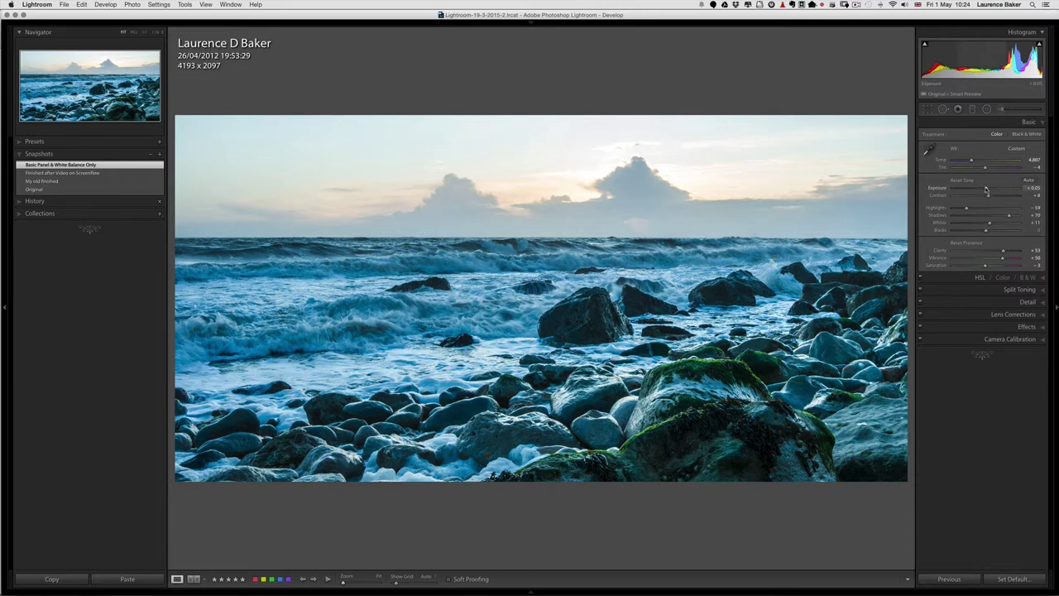
pyautogui.moveTo(987, 189); pyautogui.dragTo(998, 189)
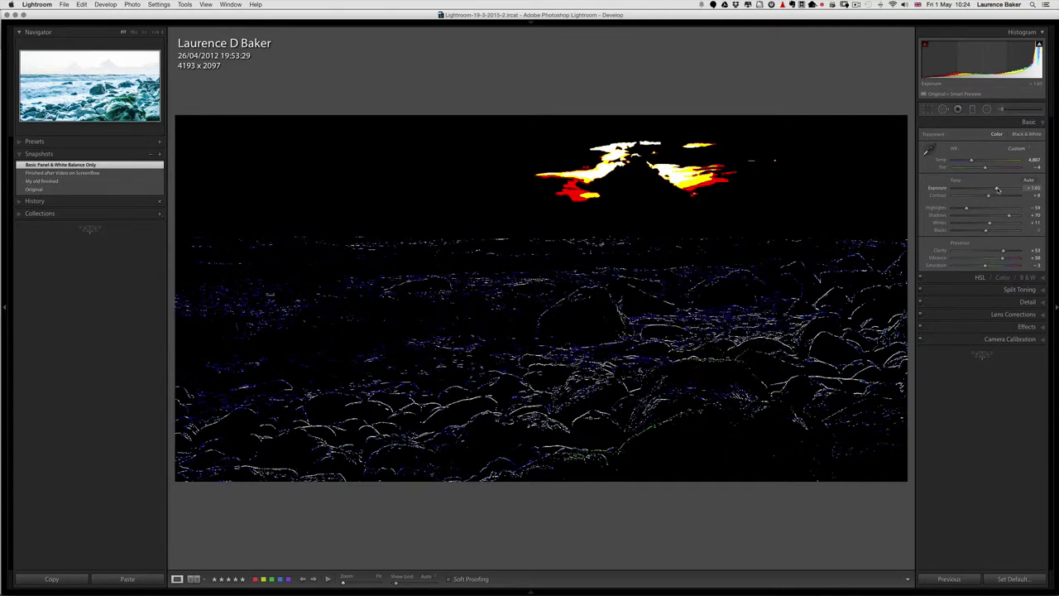
pyautogui.moveTo(997, 190)
pyautogui.mouseDown()
pyautogui.moveTo(969, 208)
pyautogui.moveTo(992, 209)
pyautogui.mouseUp()
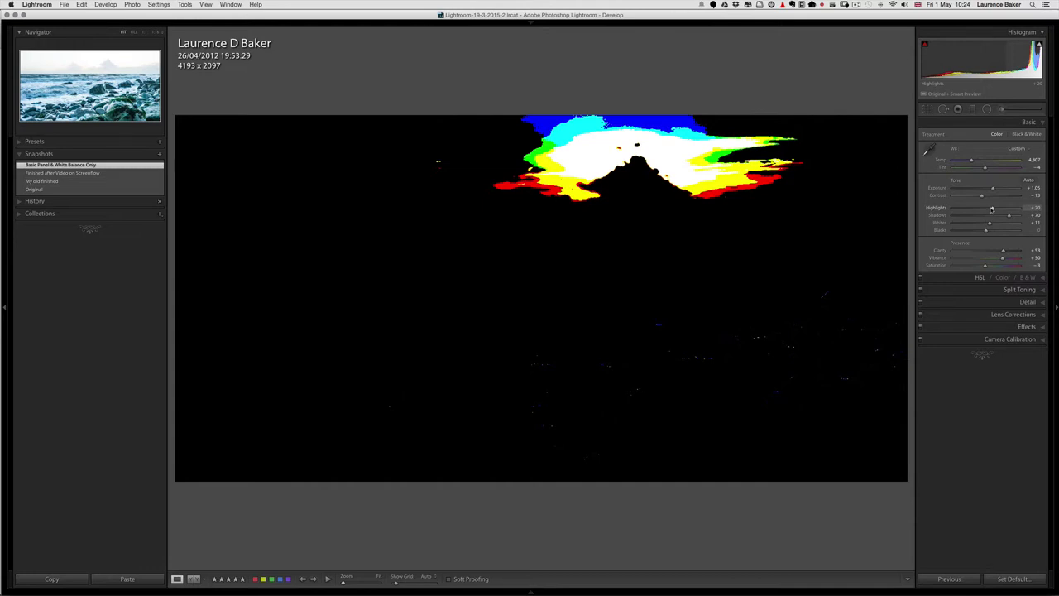
pyautogui.moveTo(992, 209)
pyautogui.mouseDown()
pyautogui.moveTo(947, 216)
pyautogui.moveTo(990, 224)
pyautogui.mouseUp()
pyautogui.moveTo(987, 225); pyautogui.dragTo(976, 230)
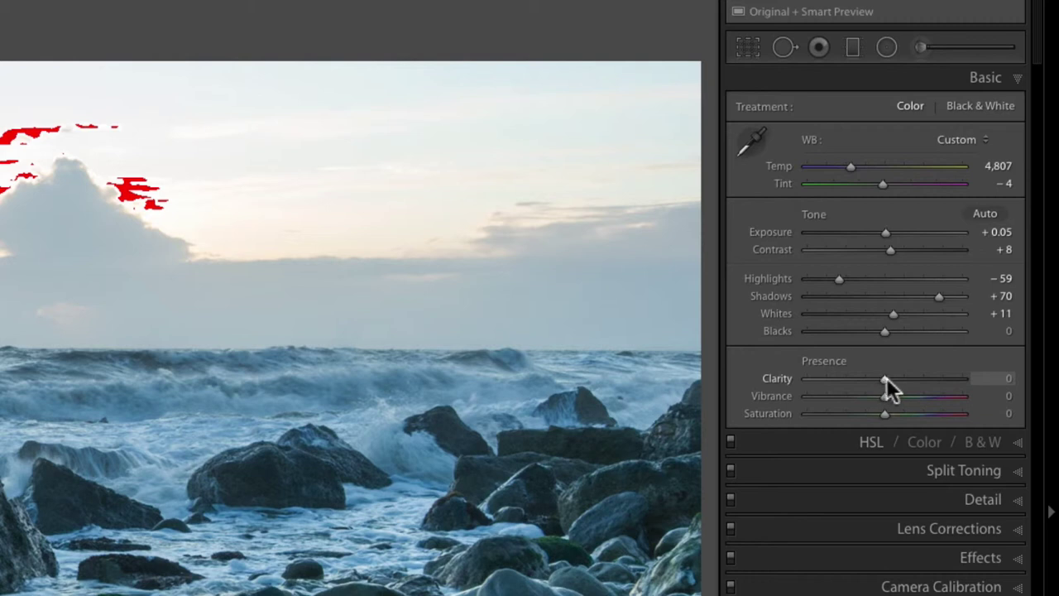
# Step: Push Clarity higher, then settle it back at +53
pyautogui.moveTo(886, 377); pyautogui.dragTo(974, 378)
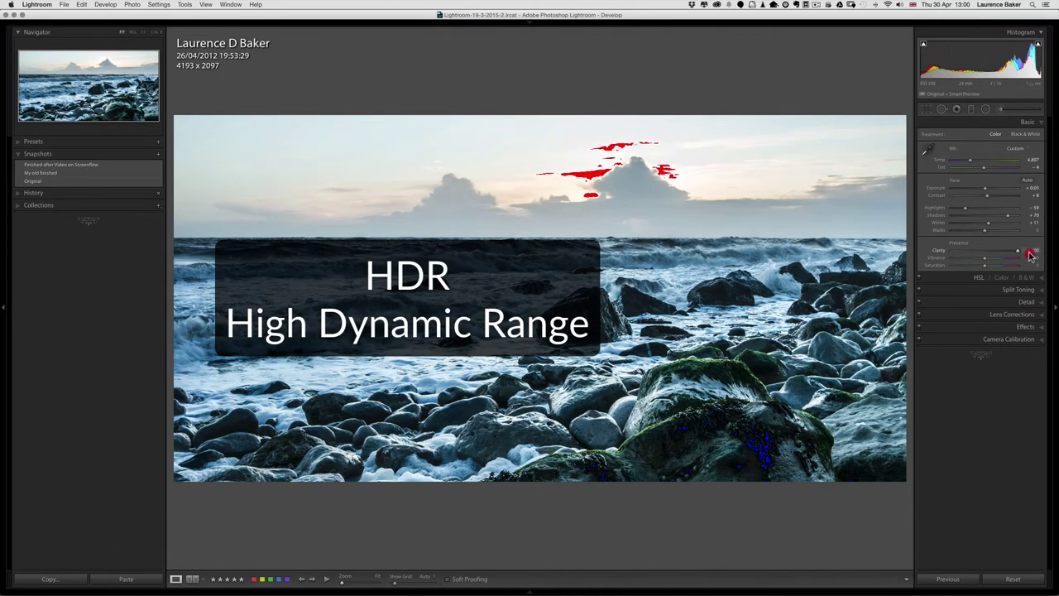
pyautogui.moveTo(1030, 255); pyautogui.dragTo(1000, 255)
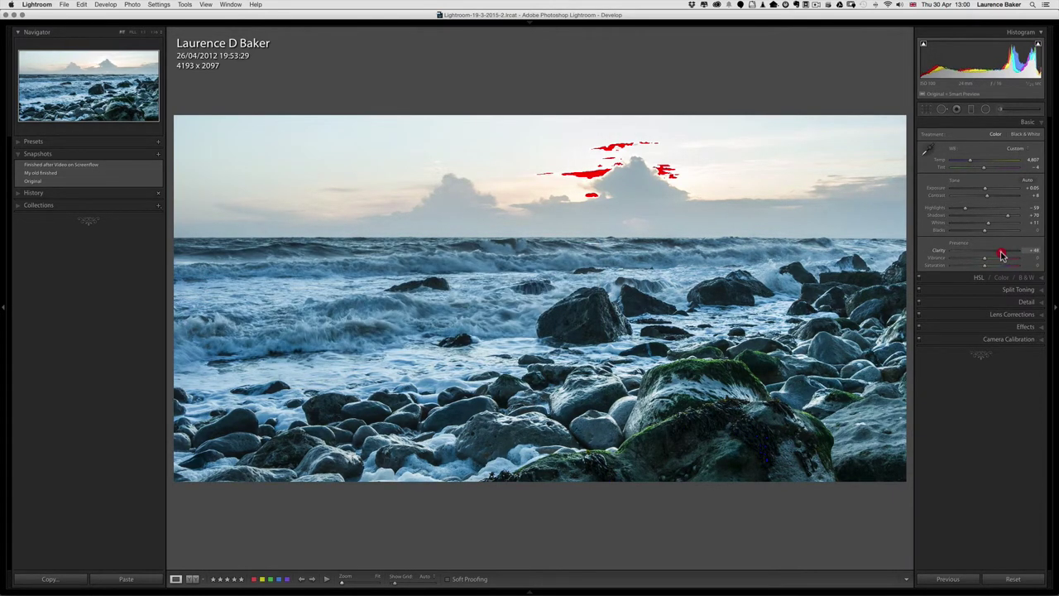
pyautogui.moveTo(1002, 255); pyautogui.dragTo(1002, 251)
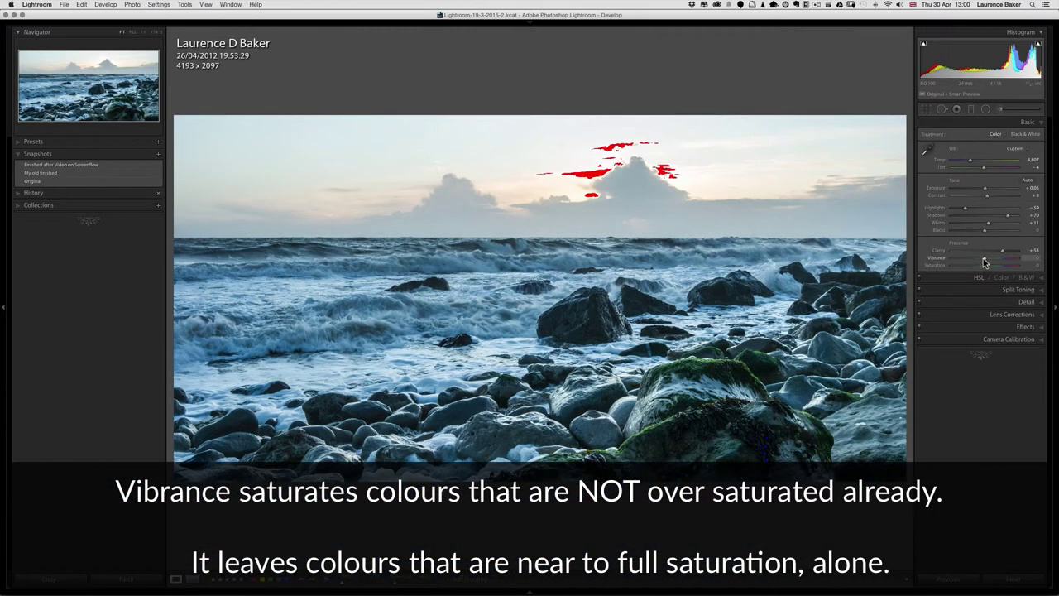
# Step: Raise Vibrance to +50 and drop Saturation to -3
pyautogui.moveTo(985, 262); pyautogui.dragTo(1002, 262)
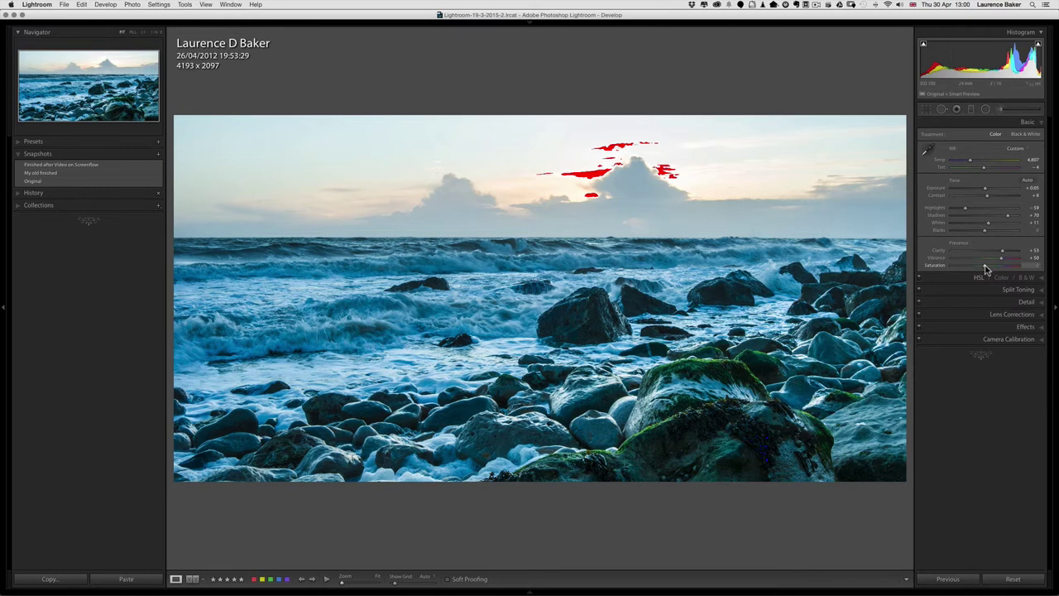
pyautogui.moveTo(986, 269); pyautogui.dragTo(978, 268)
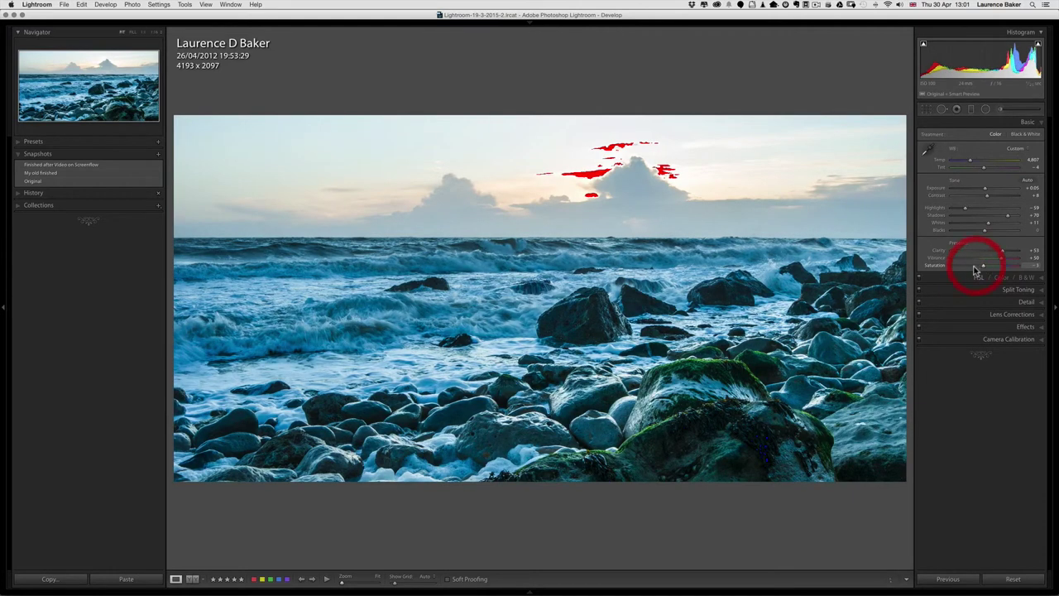